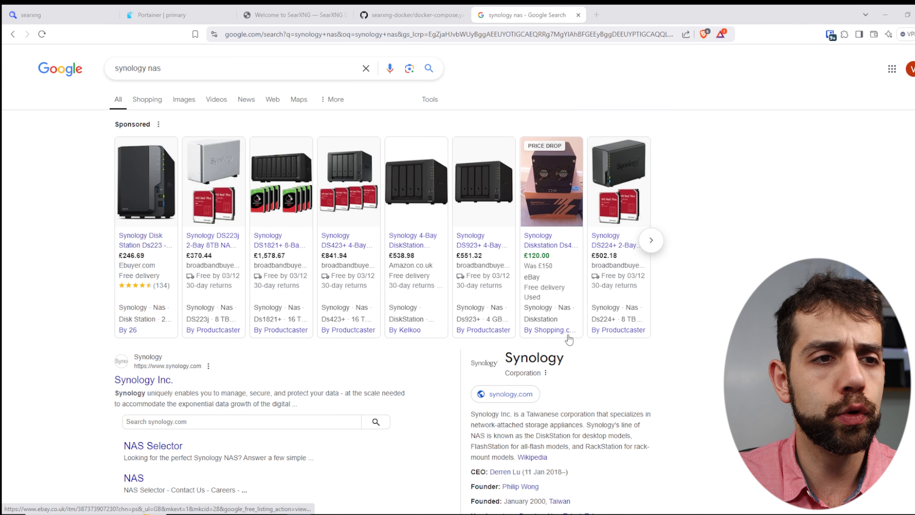
# Look through the Google results for synology nas, examining the sponsored products, organic links, product listings and search suggestions
pyautogui.scroll(-6, 662, 240)
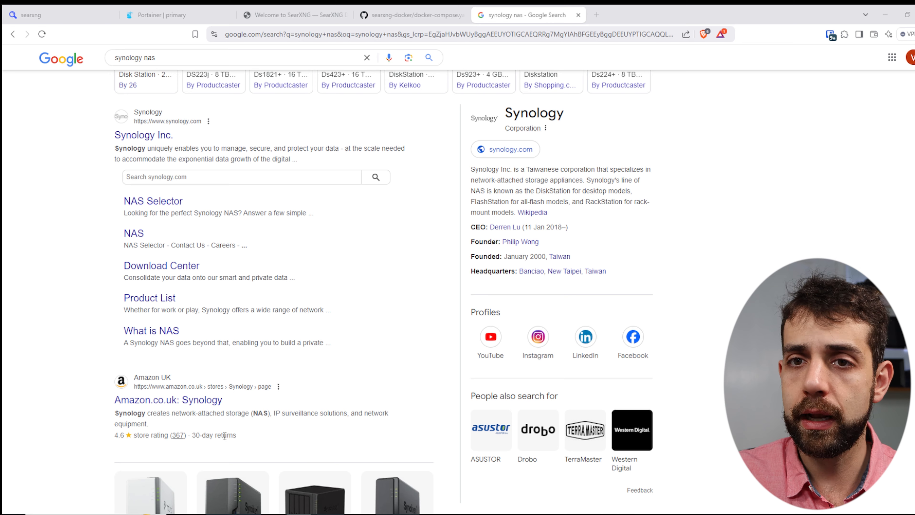
pyautogui.scroll(6, 326, 389)
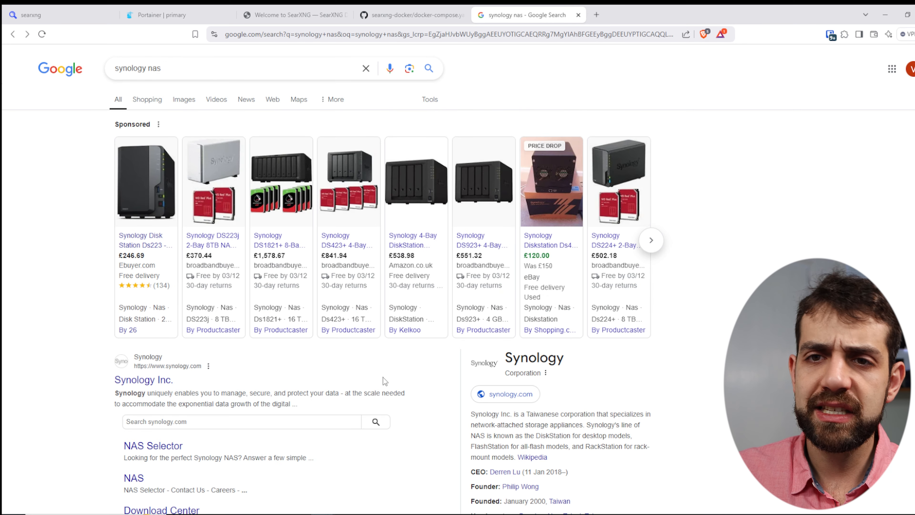
pyautogui.scroll(-3, 355, 369)
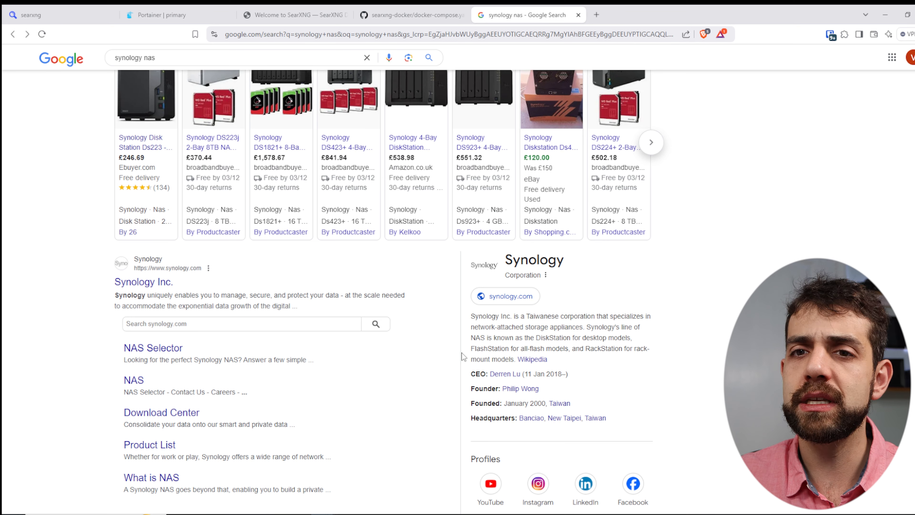
pyautogui.scroll(-10, 463, 357)
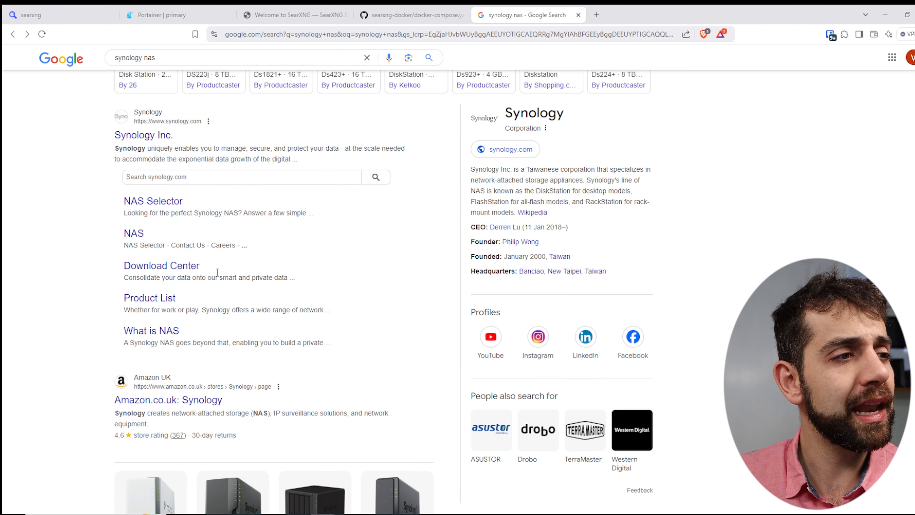
pyautogui.scroll(-4, 248, 396)
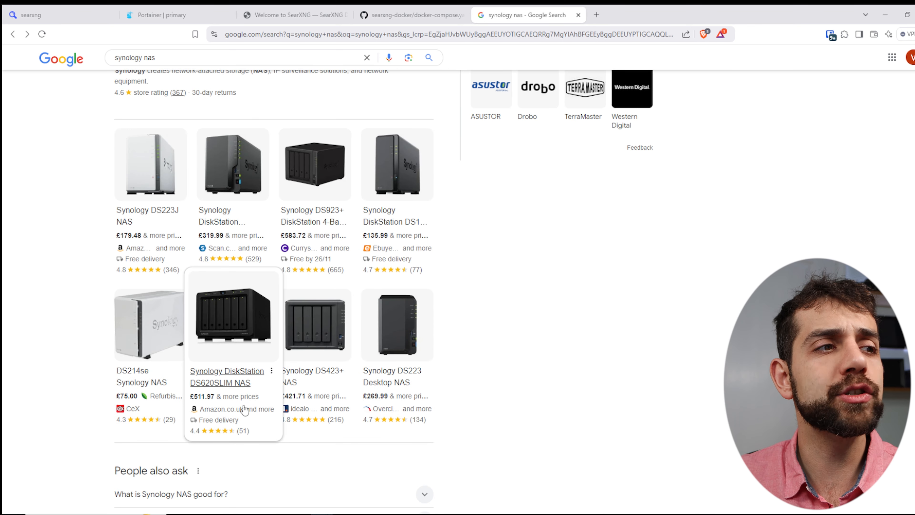
pyautogui.scroll(2, 245, 409)
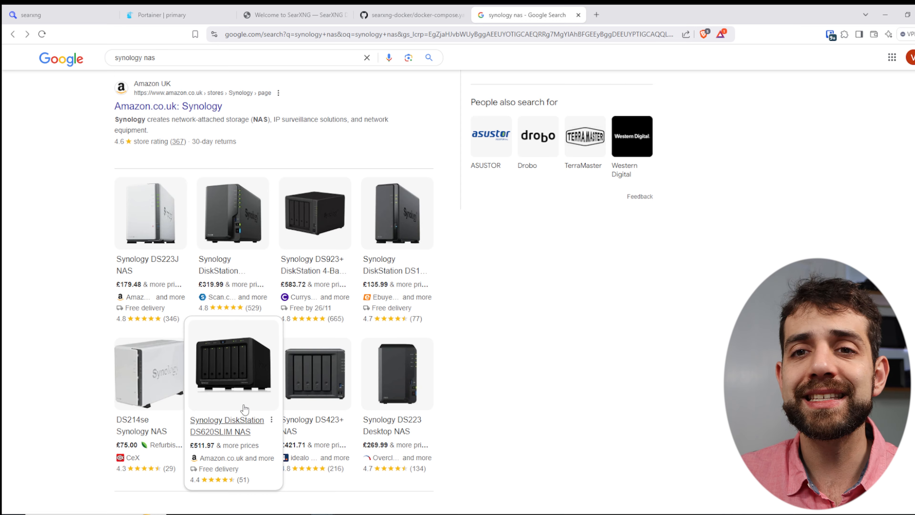
pyautogui.scroll(10, 245, 409)
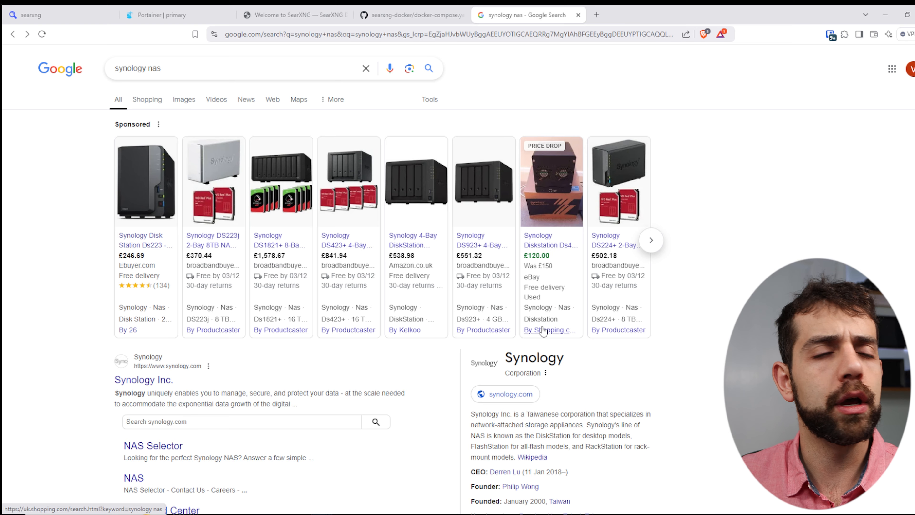
pyautogui.scroll(-3, 423, 380)
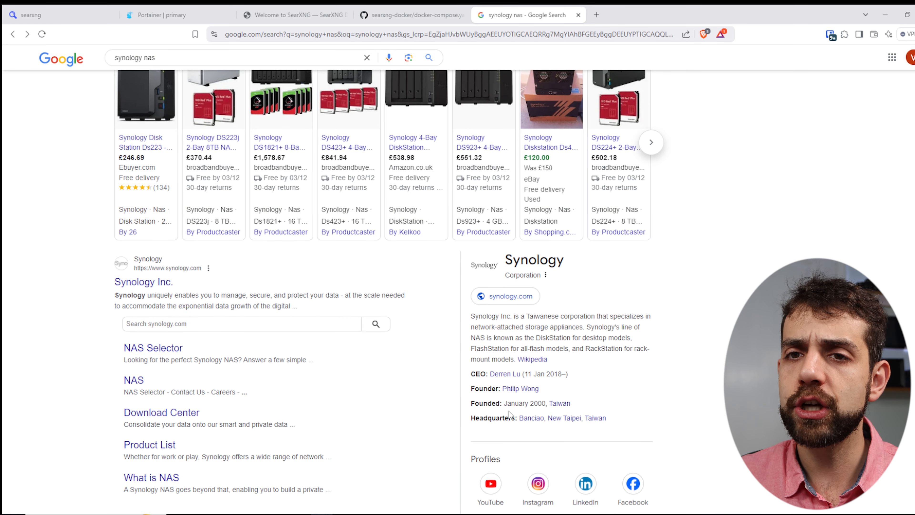
pyautogui.scroll(3, 510, 415)
pyautogui.click(174, 65)
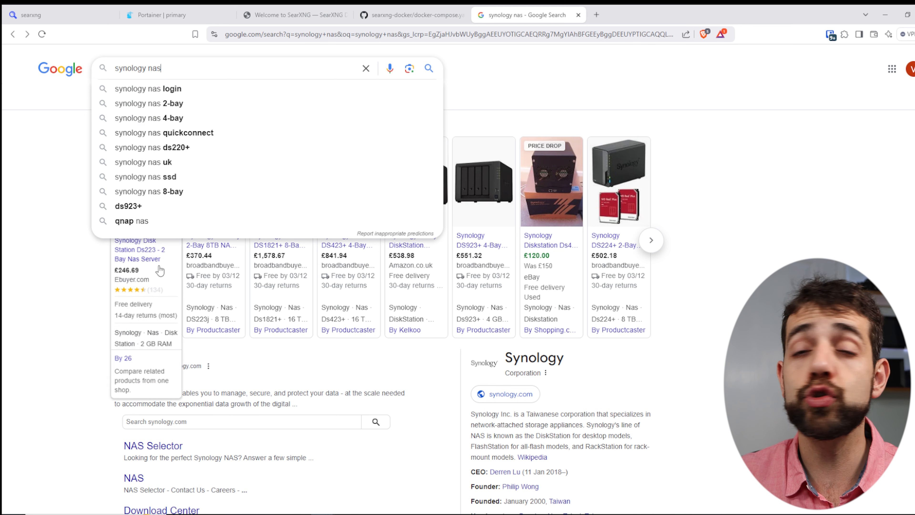
pyautogui.click(42, 337)
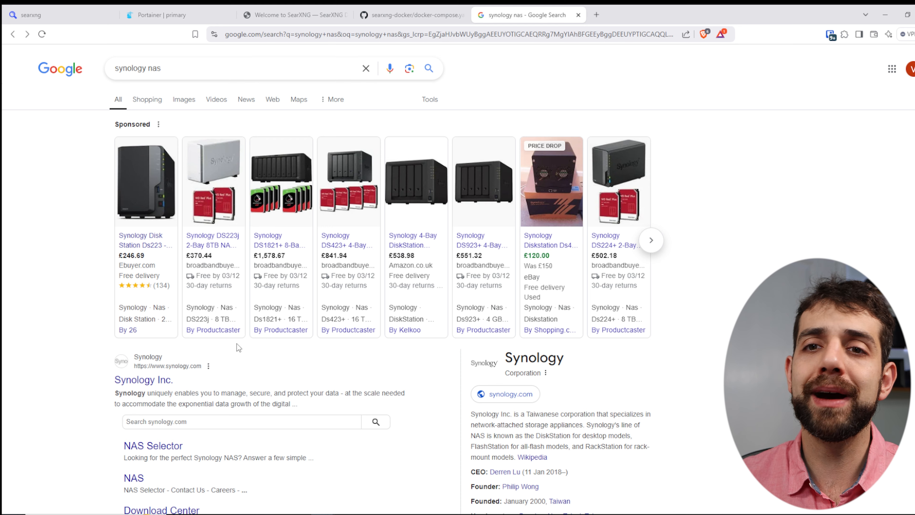
# Switch to the SearXNG instance, search for synology nas and look through the general results
pyautogui.click(47, 10)
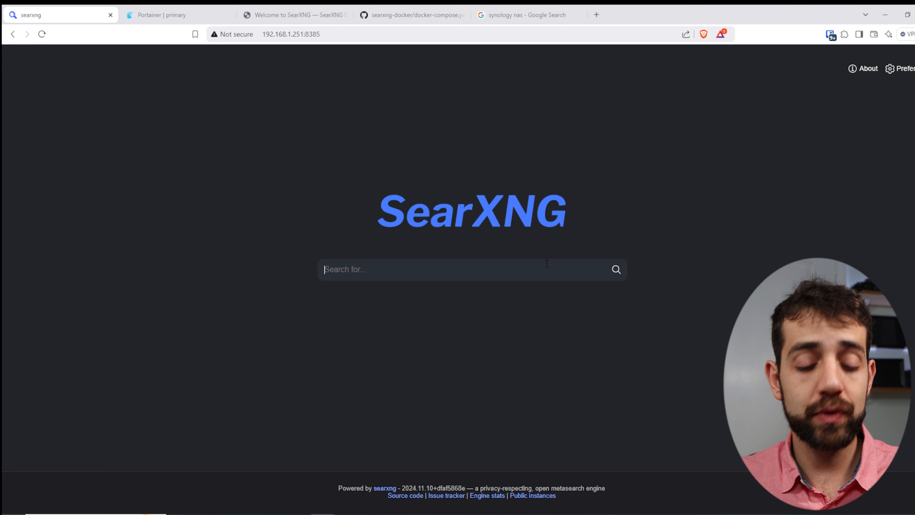
pyautogui.write('synology nas')
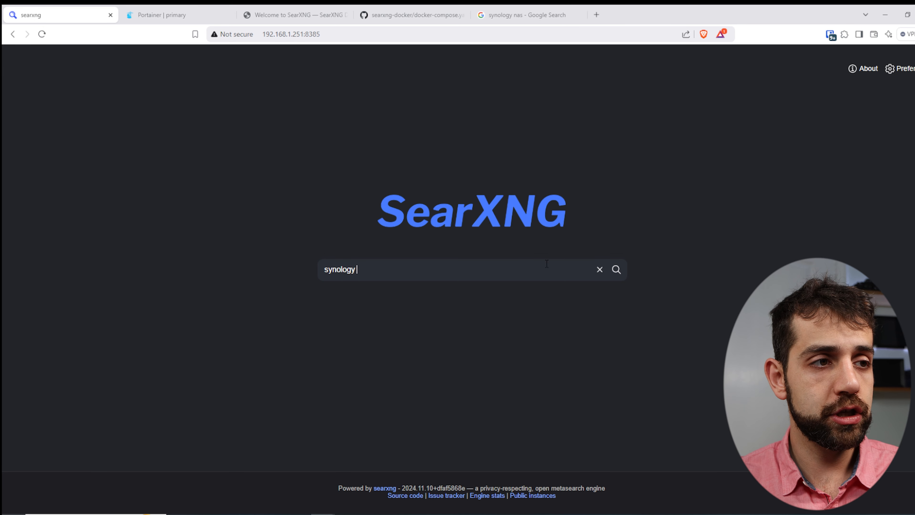
pyautogui.press('Return')
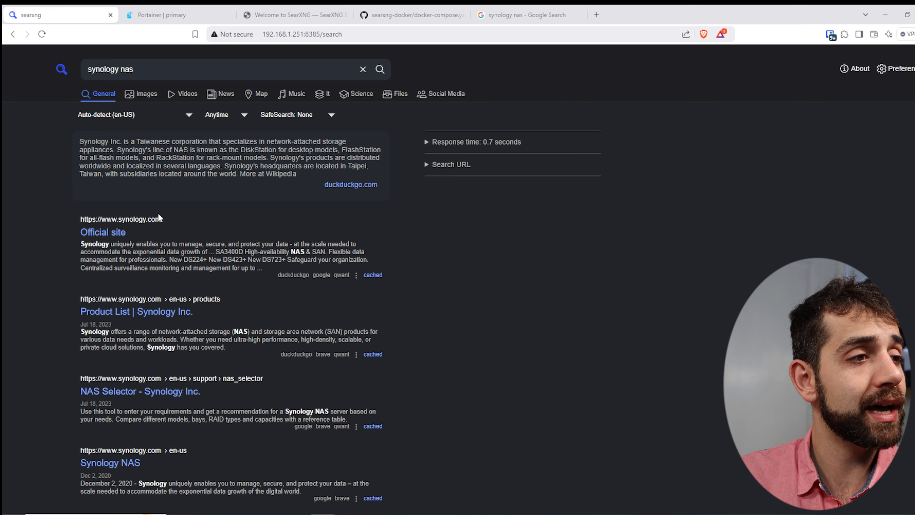
pyautogui.scroll(-8, 157, 216)
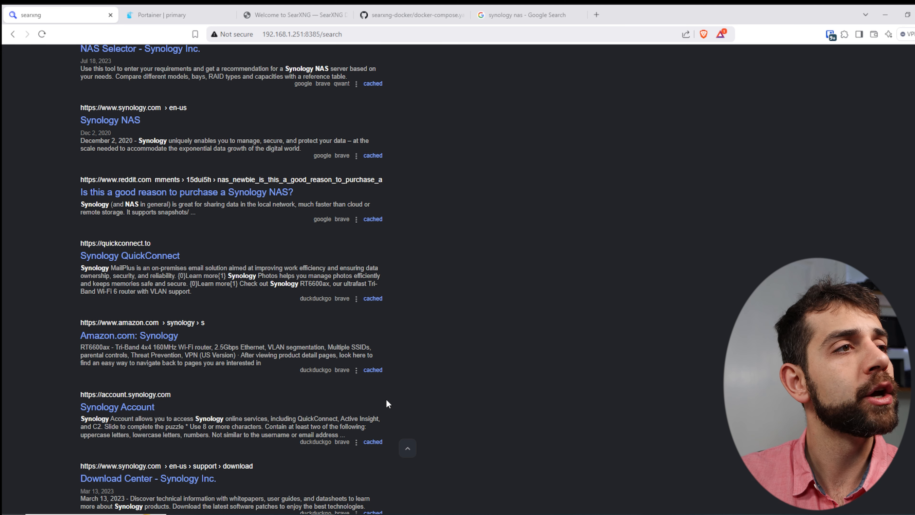
pyautogui.scroll(8, 386, 400)
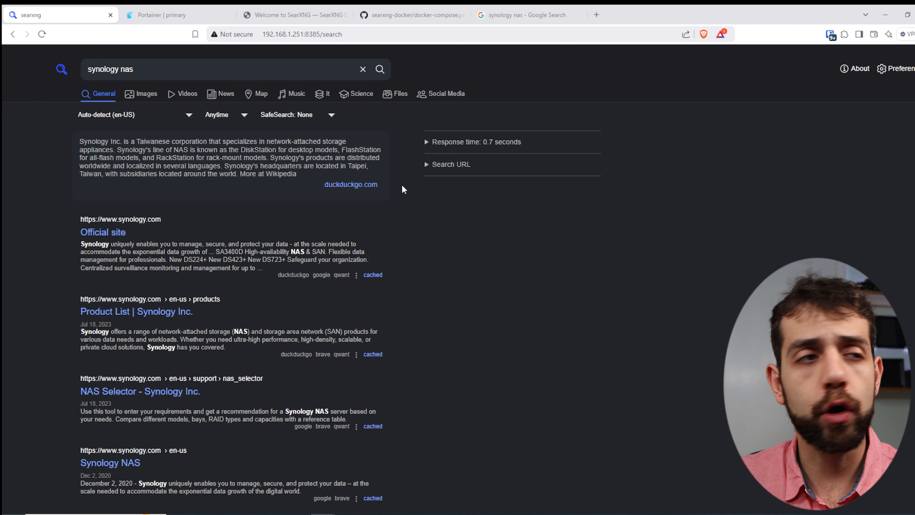
# Expand the response time and search URL details of the results and examine them along with the Synology summary
pyautogui.click(427, 143)
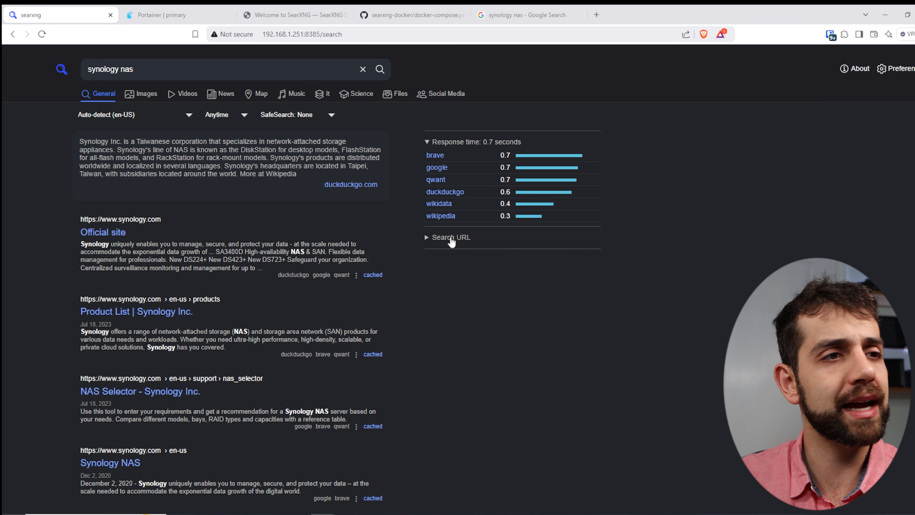
pyautogui.click(428, 241)
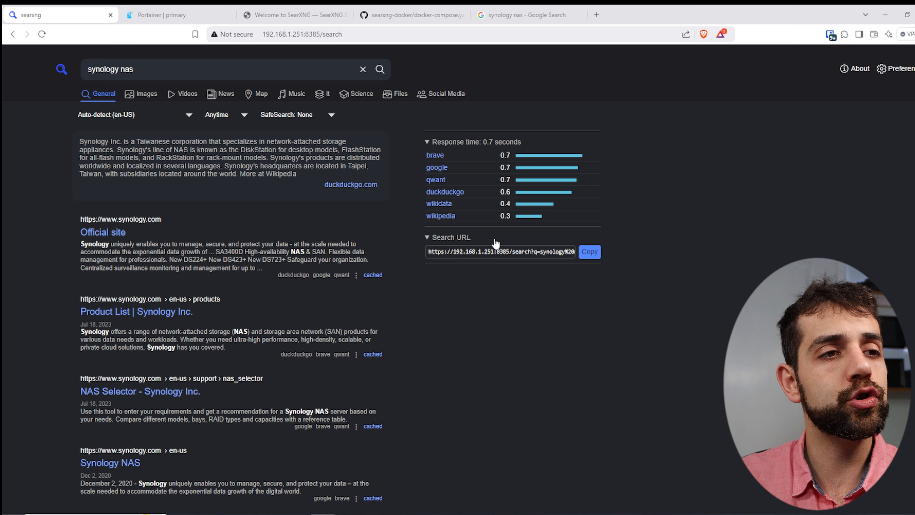
pyautogui.click(502, 252)
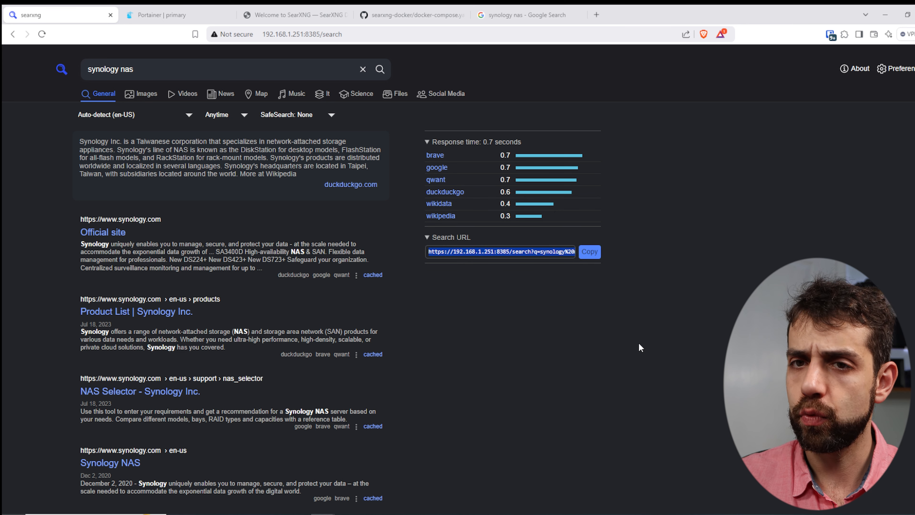
pyautogui.moveTo(101, 142); pyautogui.dragTo(345, 174)
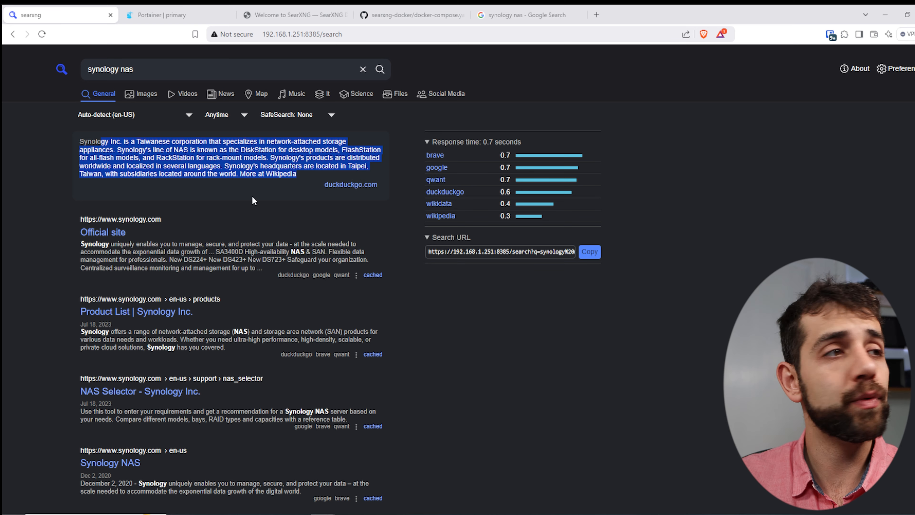
# Show the image results for synology nas and browse through them
pyautogui.click(128, 91)
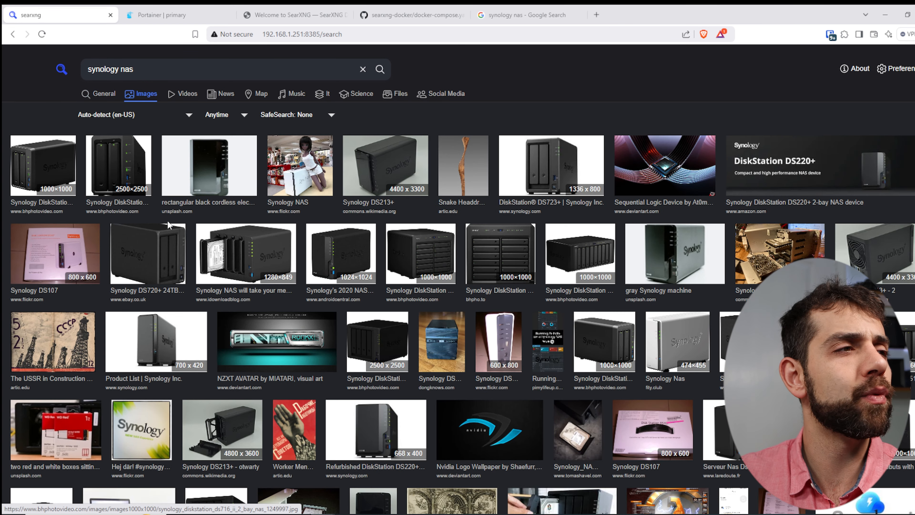
pyautogui.scroll(-10, 357, 385)
pyautogui.scroll(-4, 358, 385)
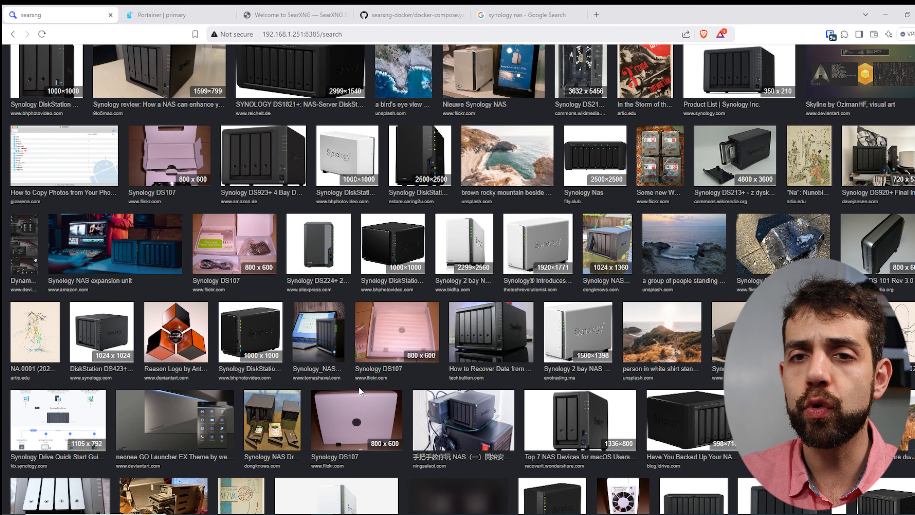
pyautogui.scroll(15, 359, 390)
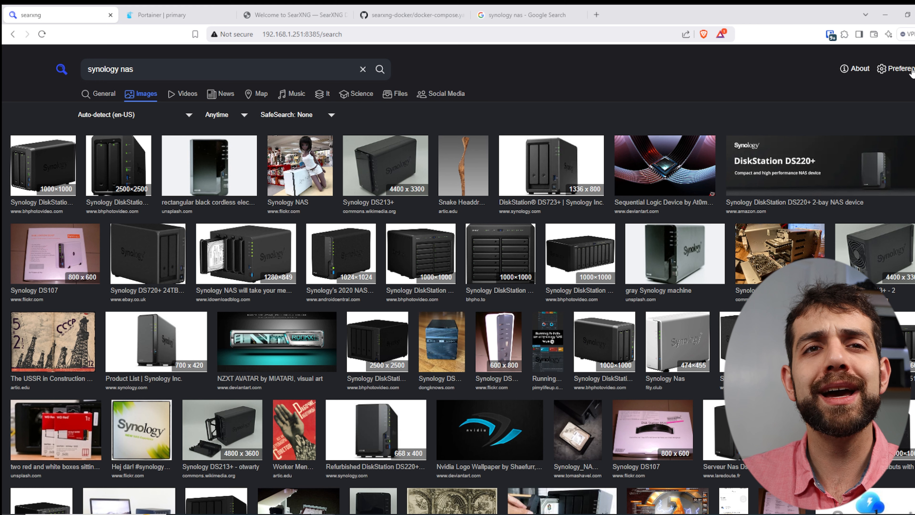
# Open the SearXNG preferences and look over the available search languages without changing the selection
pyautogui.click(911, 70)
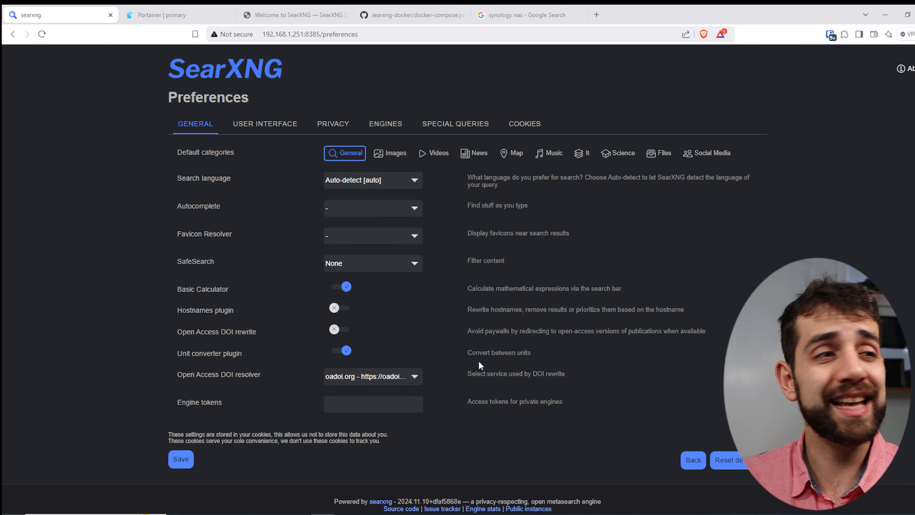
pyautogui.click(384, 181)
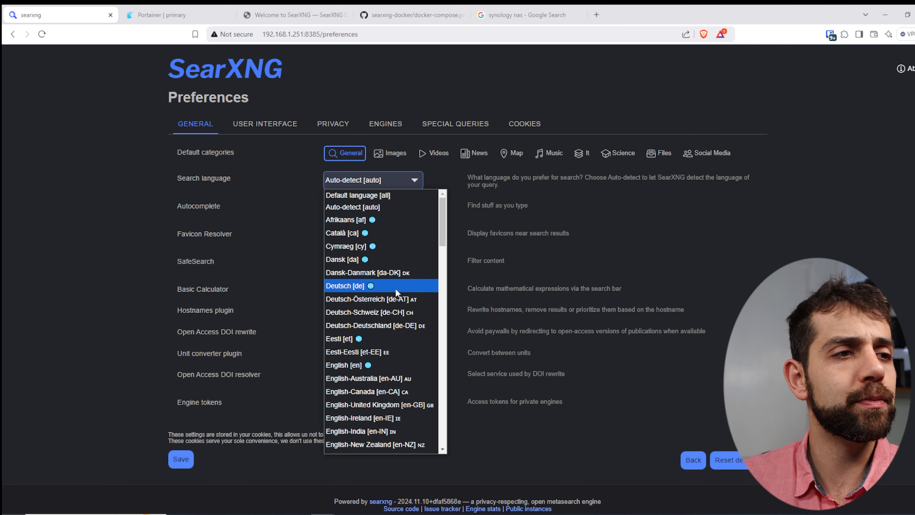
pyautogui.scroll(-5, 400, 325)
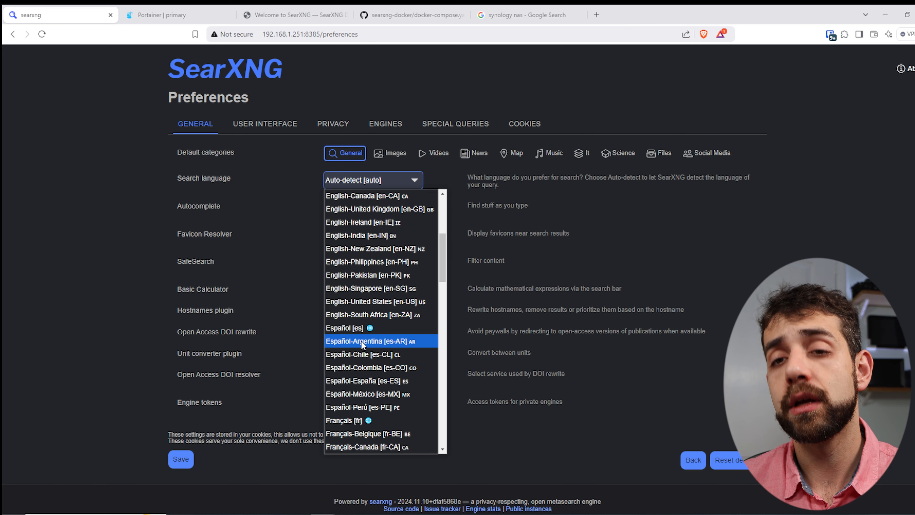
pyautogui.click(672, 265)
# Look over the available autocomplete providers in the general preferences without choosing one
pyautogui.moveTo(183, 206); pyautogui.dragTo(230, 208)
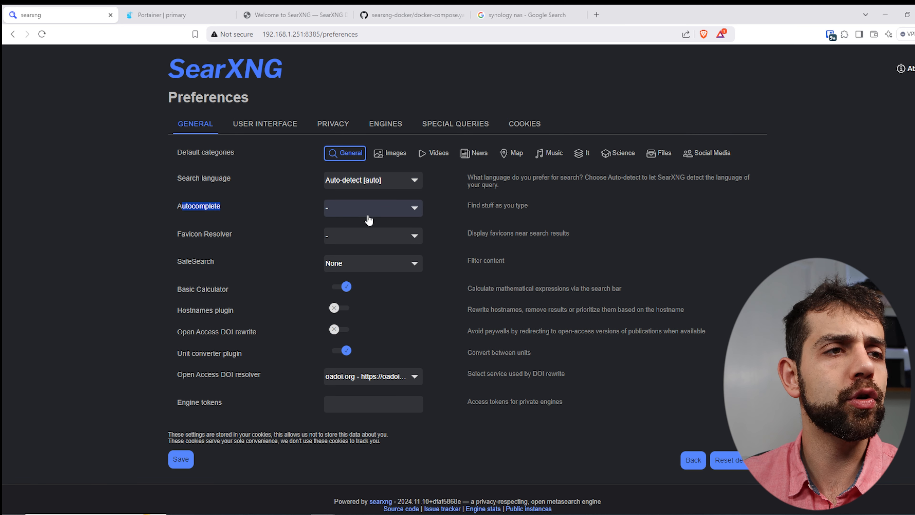
pyautogui.click(386, 216)
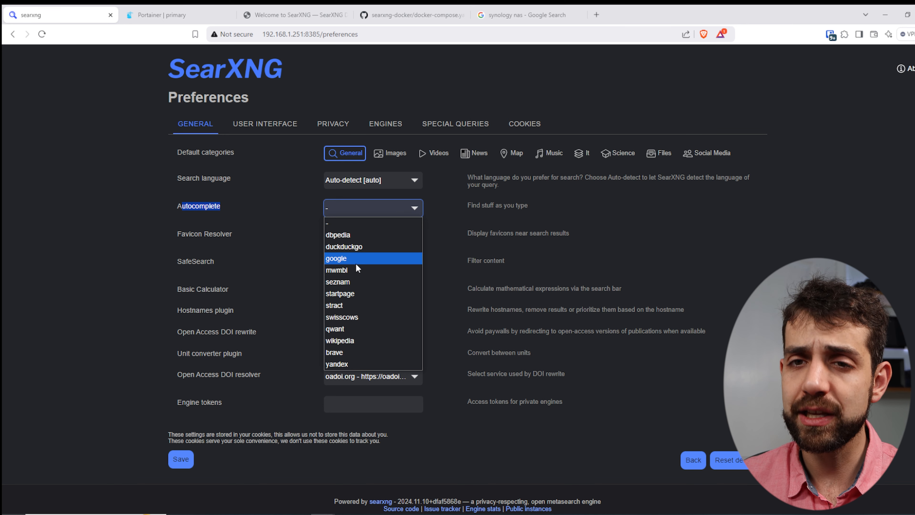
pyautogui.click(577, 234)
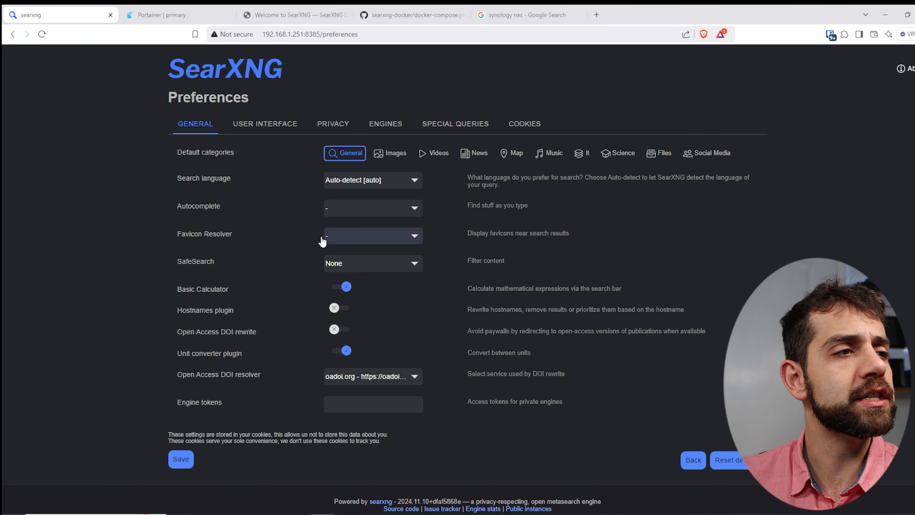
# Review the SafeSearch filter levels, keeping None, and look over the calculator, hostnames, DOI and unit converter options
pyautogui.click(185, 264)
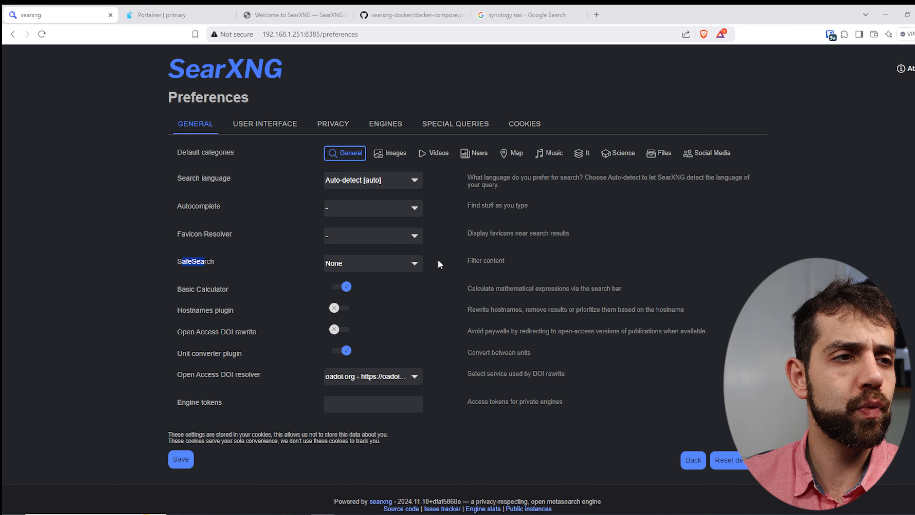
pyautogui.moveTo(471, 261); pyautogui.dragTo(491, 261)
pyautogui.click(388, 269)
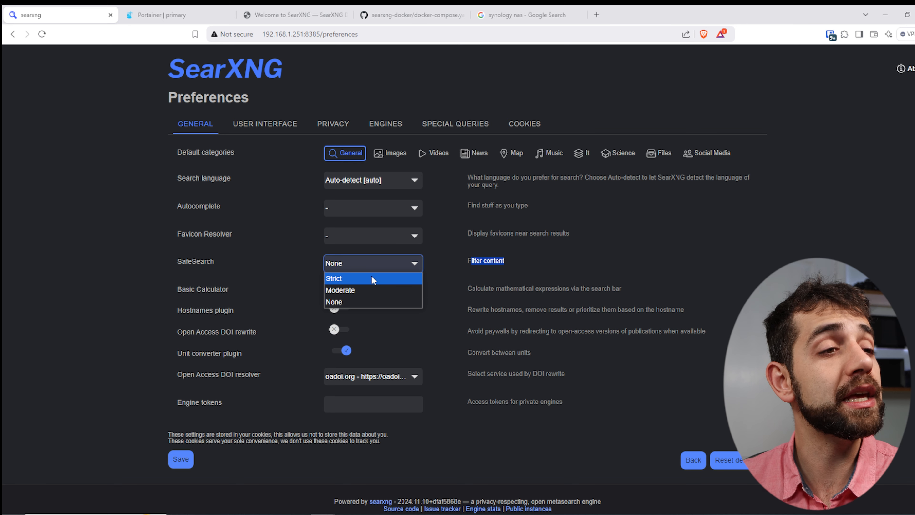
pyautogui.click(355, 303)
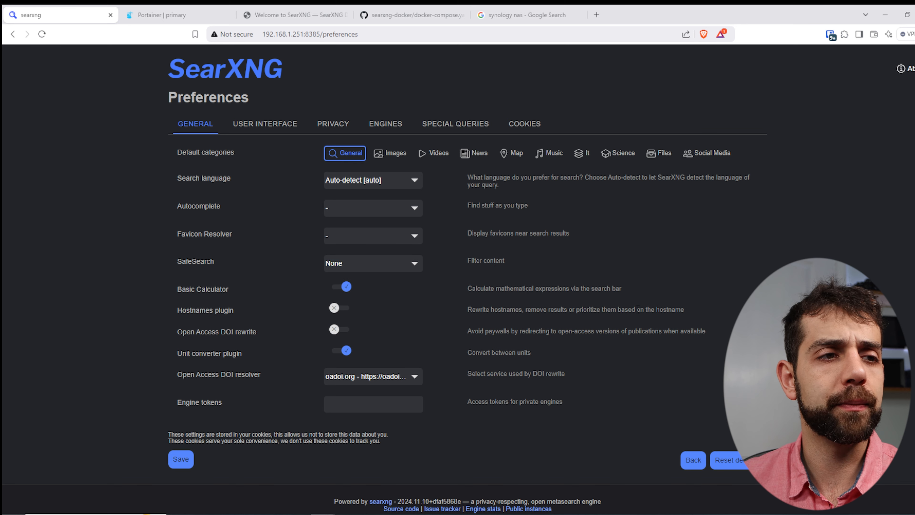
pyautogui.moveTo(526, 293); pyautogui.dragTo(567, 292)
pyautogui.moveTo(190, 310); pyautogui.dragTo(199, 407)
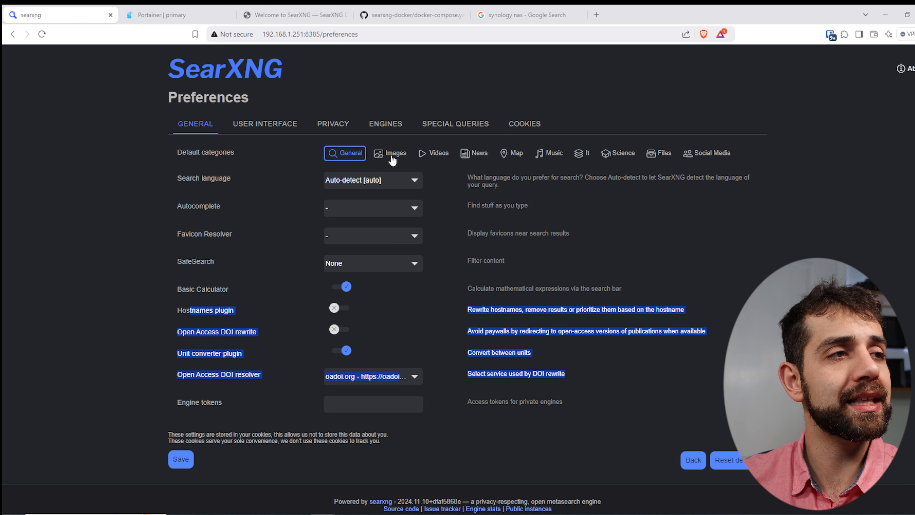
# Try adding Images to the default search categories and deselect it again
pyautogui.click(399, 154)
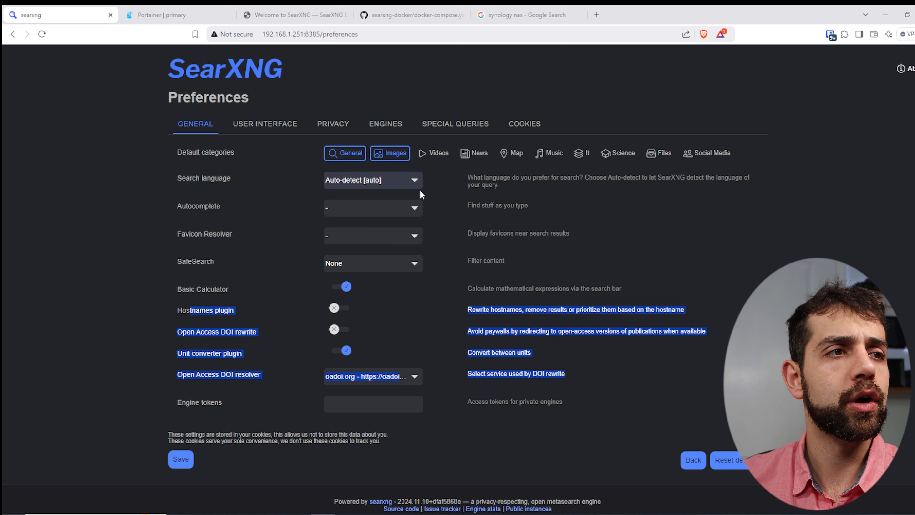
pyautogui.click(399, 155)
pyautogui.click(433, 157)
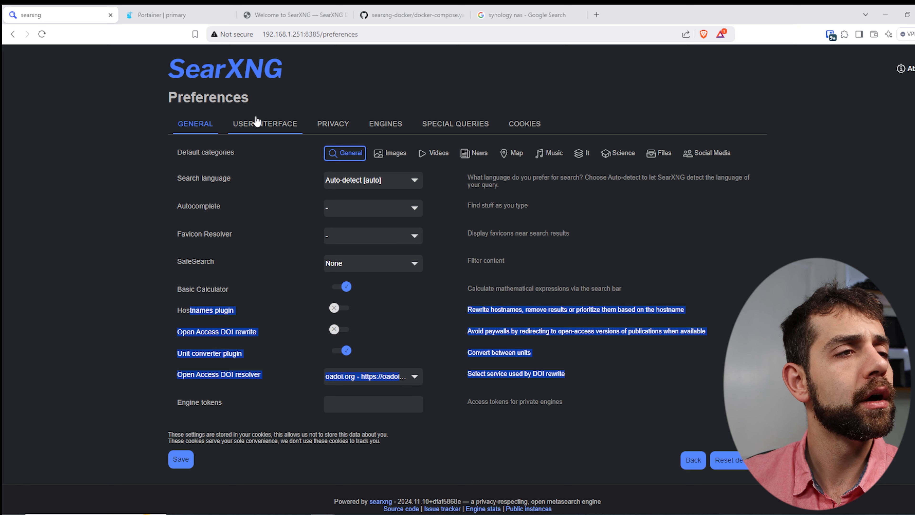
# Open the user interface preferences and look over the available interface languages and themes, keeping English and Simple
pyautogui.click(270, 129)
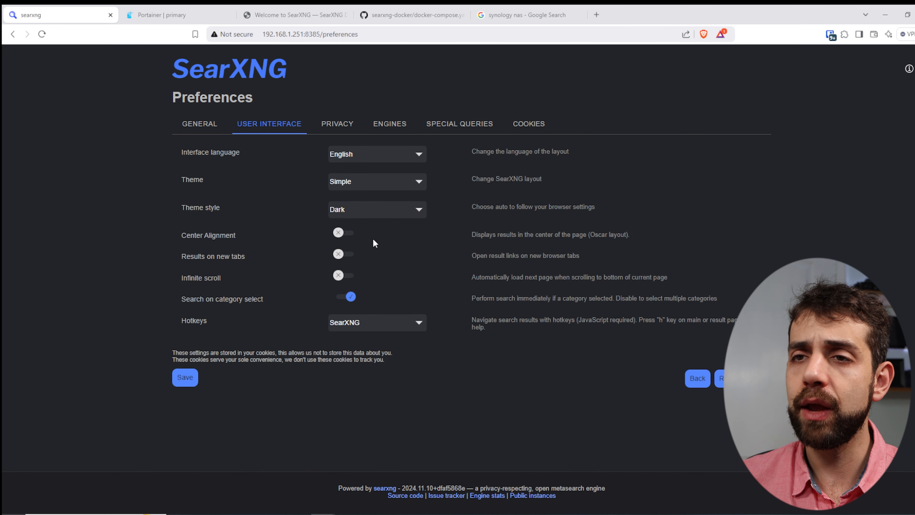
pyautogui.click(377, 159)
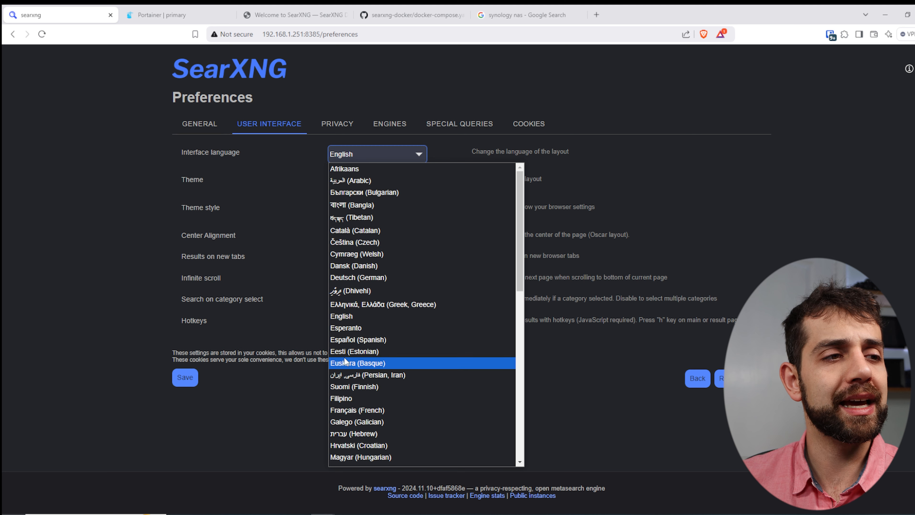
pyautogui.click(695, 206)
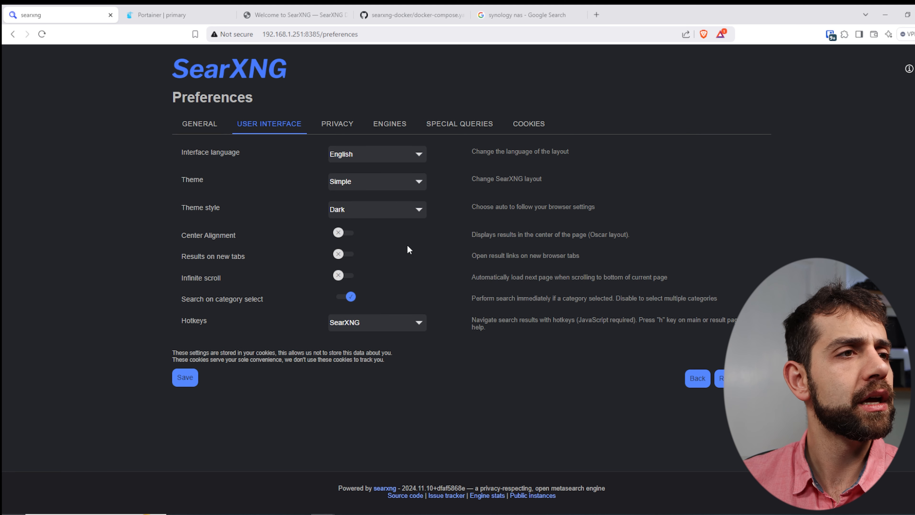
pyautogui.click(376, 182)
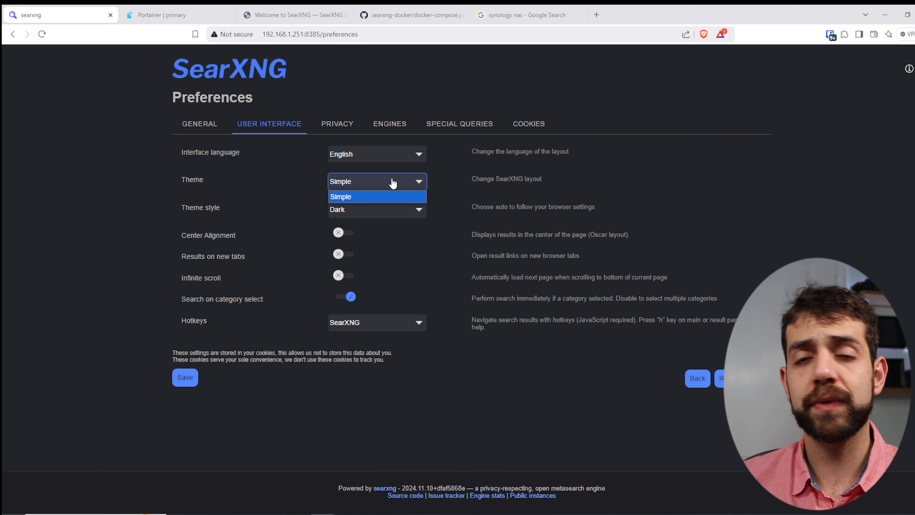
pyautogui.click(482, 191)
# Try the Auto theme style, set the theme style to Light, and save the preferences
pyautogui.click(422, 205)
pyautogui.click(367, 226)
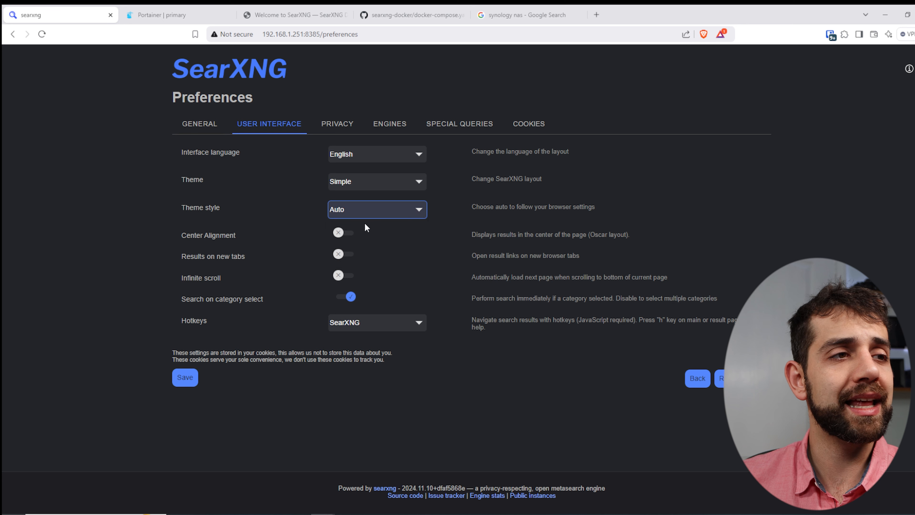
pyautogui.click(395, 211)
pyautogui.click(413, 238)
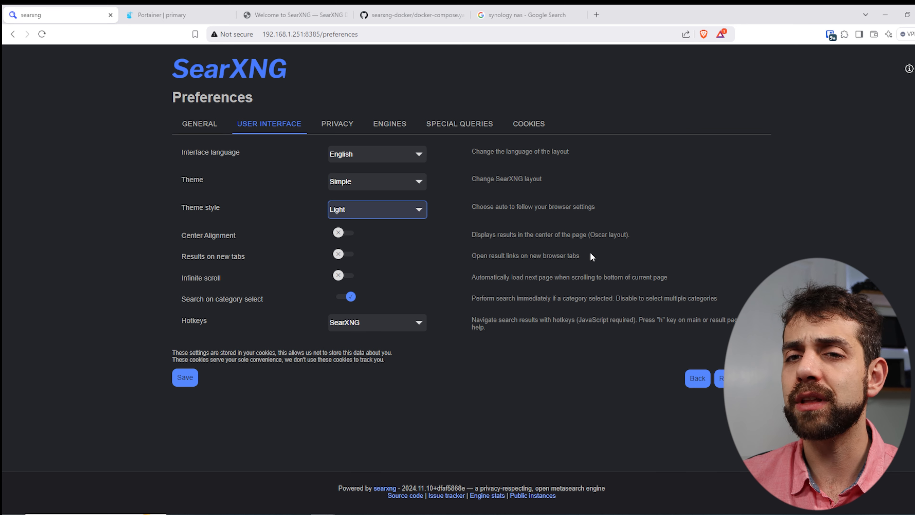
pyautogui.click(184, 377)
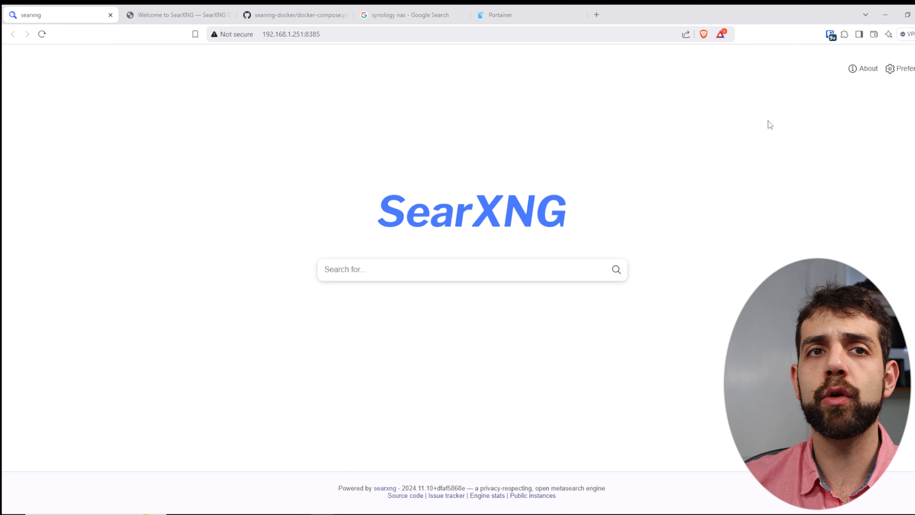
# Reopen the preferences and review the privacy settings, including the HTTP method choices, keeping POST
pyautogui.click(903, 71)
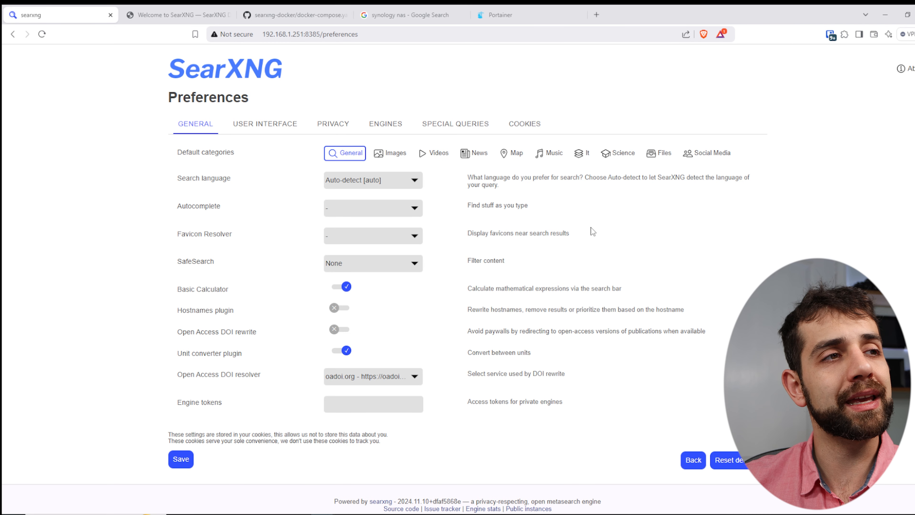
pyautogui.click(336, 124)
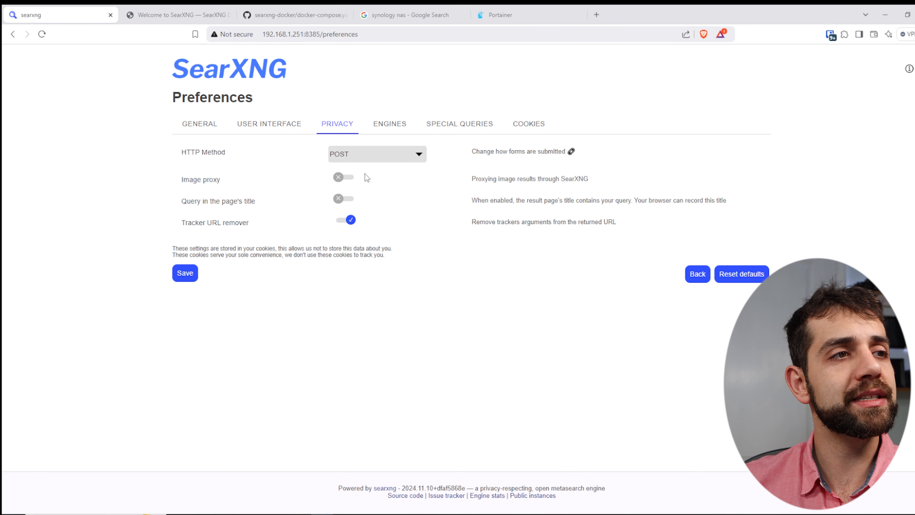
pyautogui.click(366, 155)
pyautogui.click(369, 268)
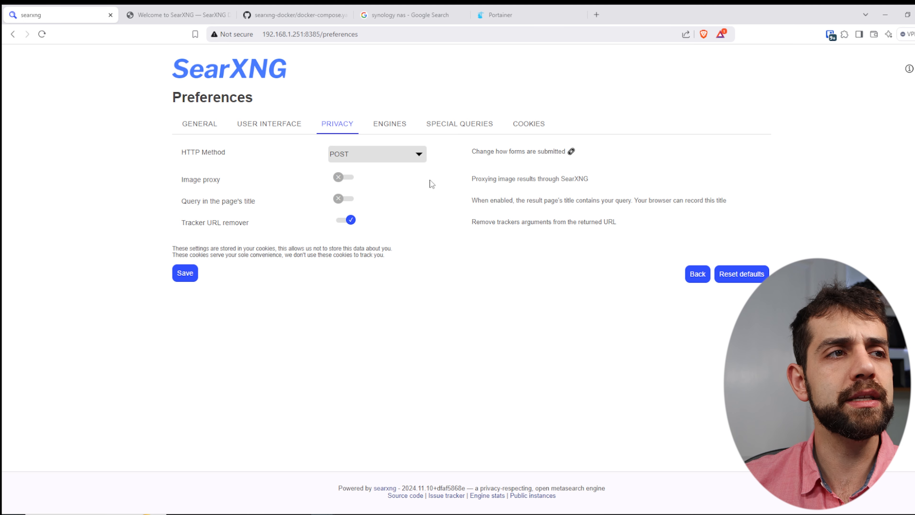
# Look over the general search engines in the preferences, including the translate, web and wikimedia groups
pyautogui.click(405, 126)
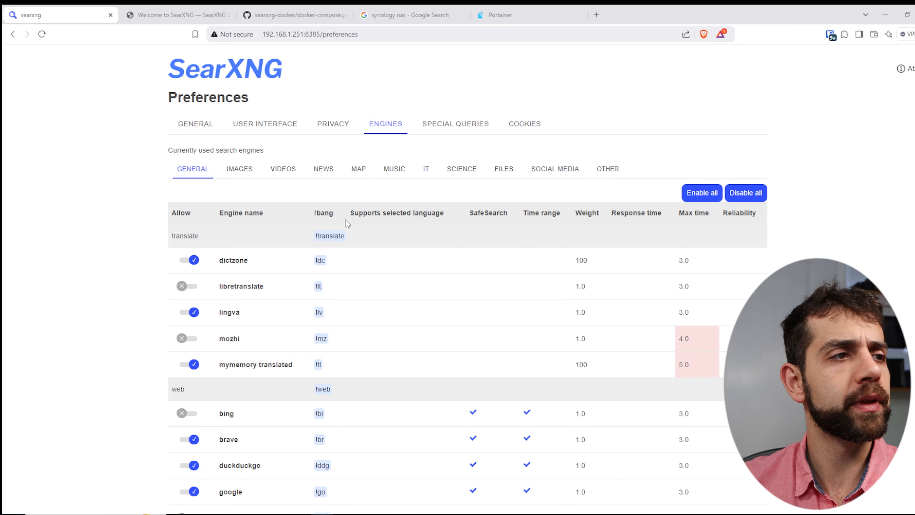
pyautogui.moveTo(301, 266)
pyautogui.scroll(-15, 302, 266)
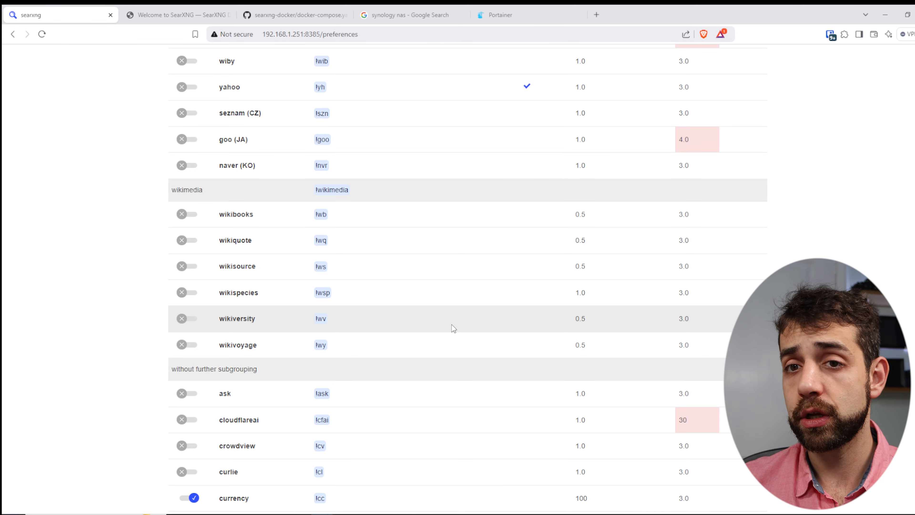
pyautogui.scroll(10, 453, 328)
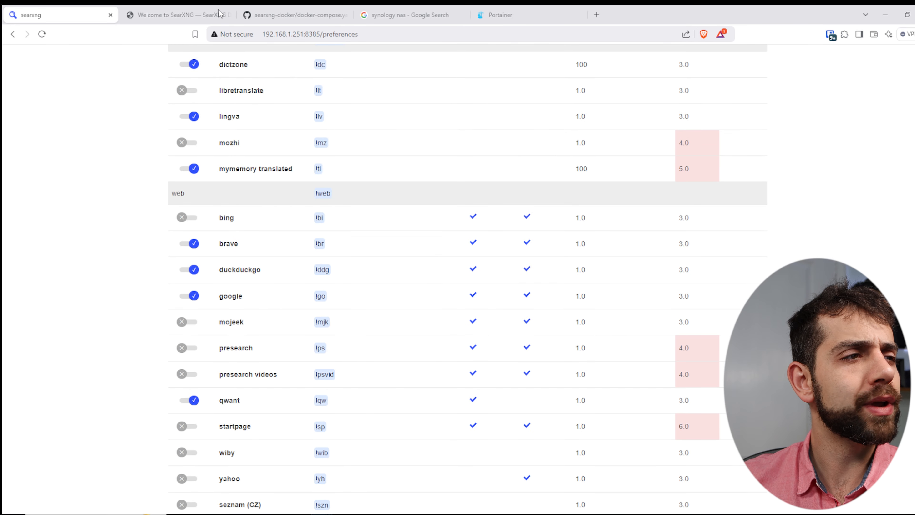
# Try disabling the qwant web engine and enable it again
pyautogui.click(188, 400)
pyautogui.moveTo(323, 514)
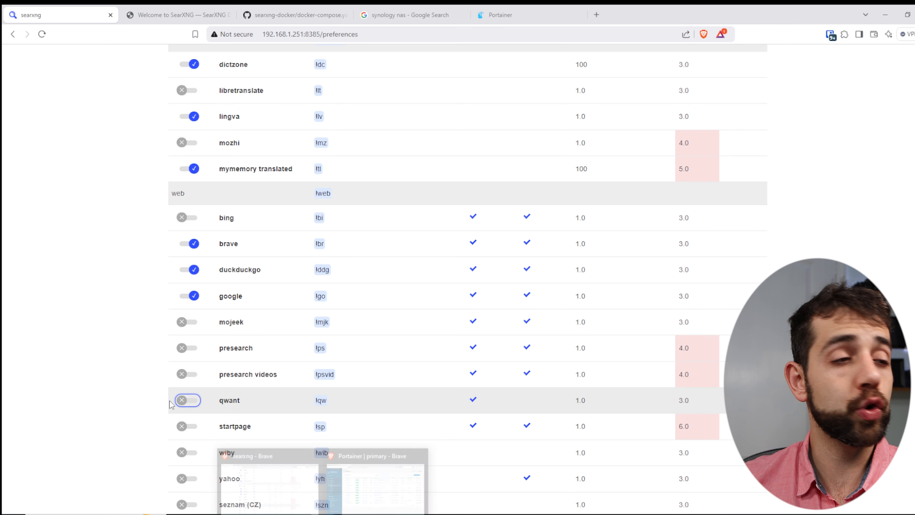
pyautogui.click(189, 403)
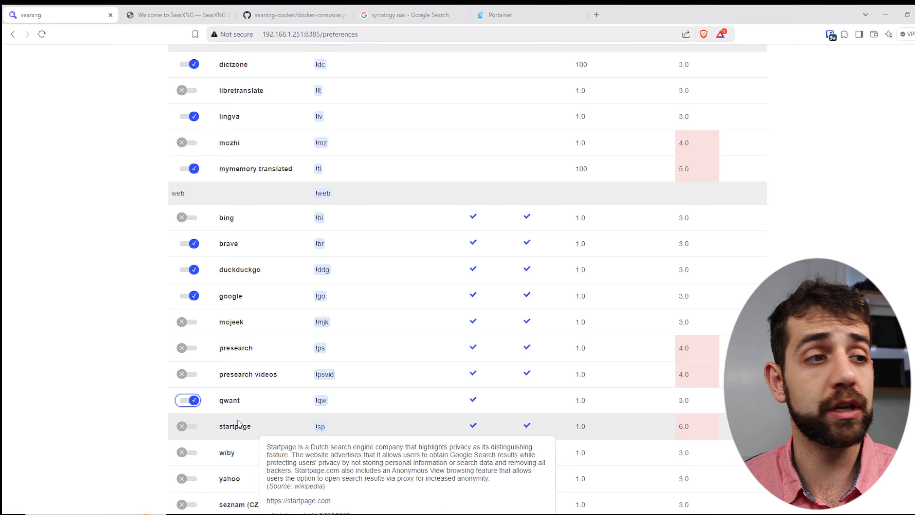
# Highlight the google engine's !go bang, copy the instance address 192.168.1.251:8385 and open it in a new browser tab
pyautogui.moveTo(314, 297); pyautogui.dragTo(331, 297)
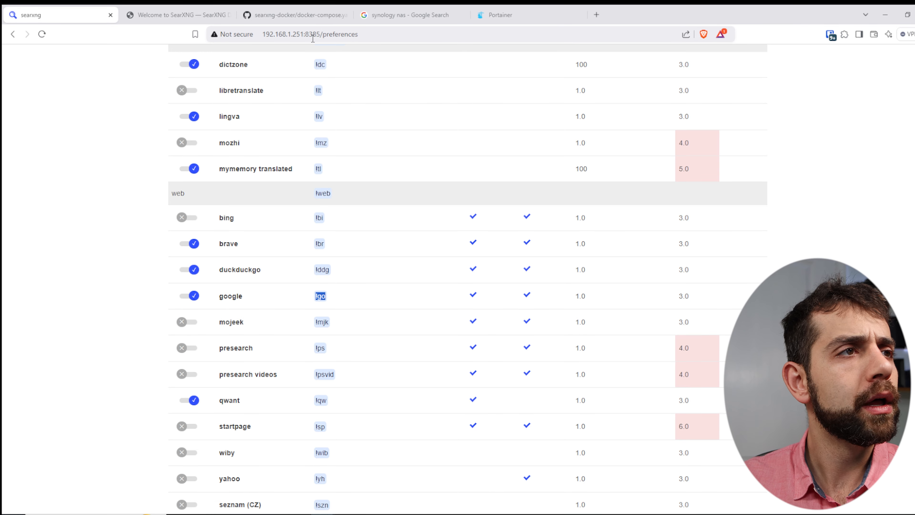
pyautogui.moveTo(323, 34); pyautogui.dragTo(263, 34)
pyautogui.hotkey('ctrl', 'c')
pyautogui.click(597, 15)
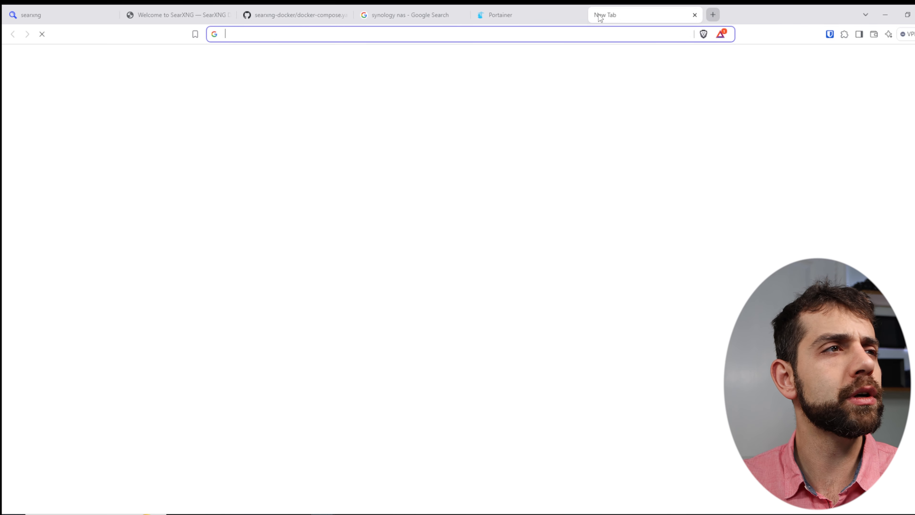
pyautogui.hotkey('ctrl', 'v')
pyautogui.press('Return')
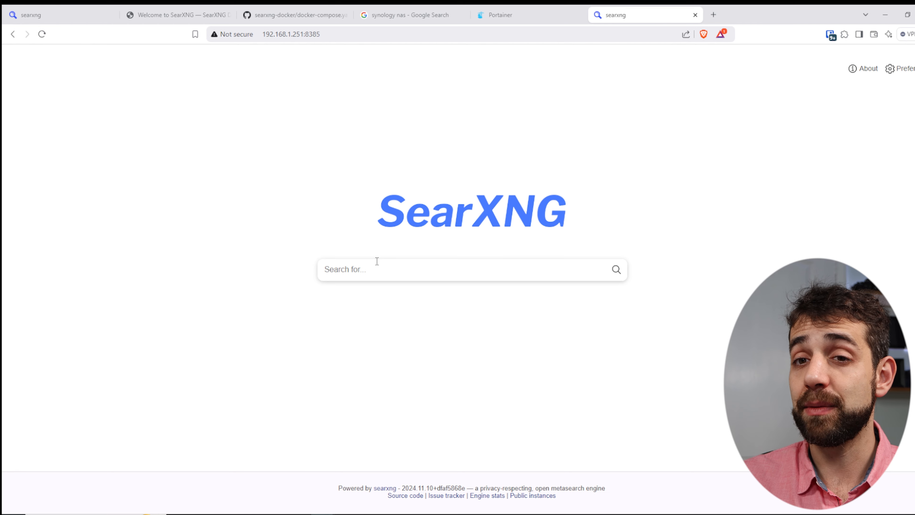
# Search SearXNG for "synology nas !go" and expand the response time details for the results
pyautogui.write('synology nas')
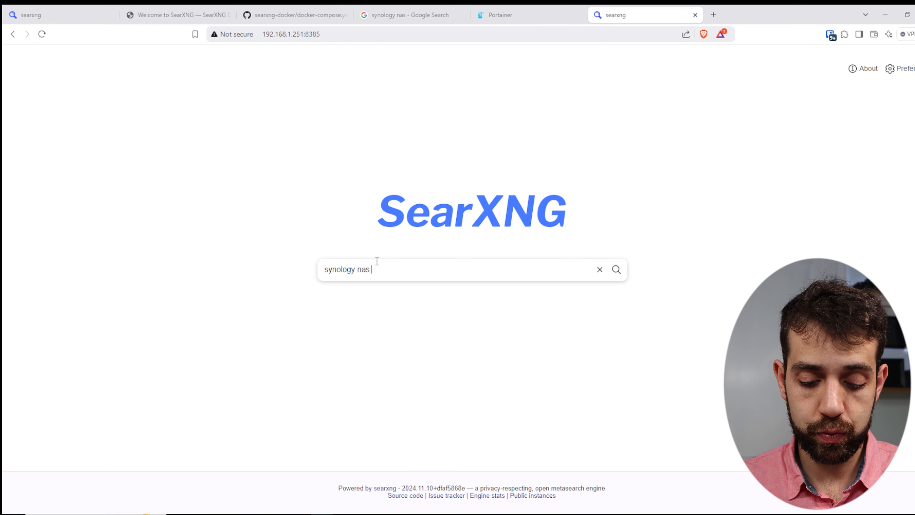
pyautogui.write(' !go')
pyautogui.press('Return')
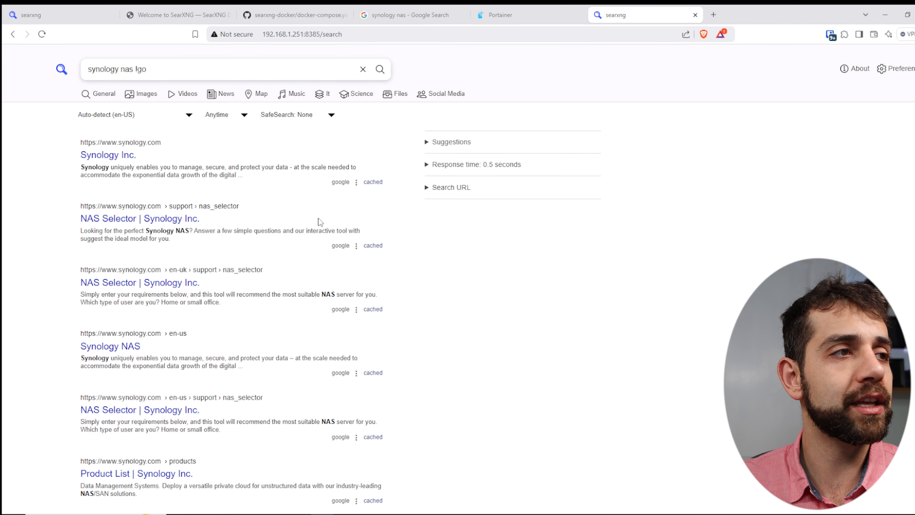
pyautogui.scroll(-5, 374, 163)
pyautogui.scroll(5, 420, 152)
pyautogui.click(428, 164)
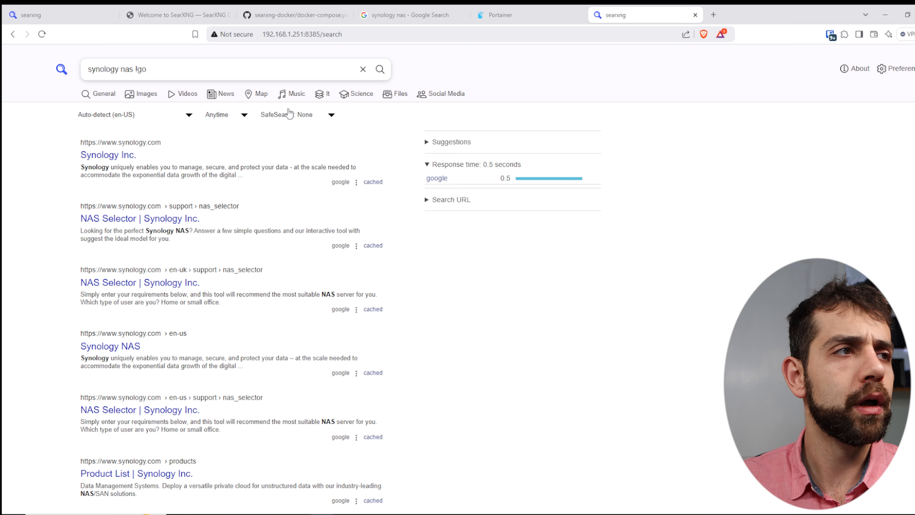
# Remove the !go bang to search for "synology nas" across all enabled engines, and expand the response time details
pyautogui.doubleClick(141, 69)
pyautogui.press('BackSpace')
pyautogui.press('BackSpace')
pyautogui.press('Return')
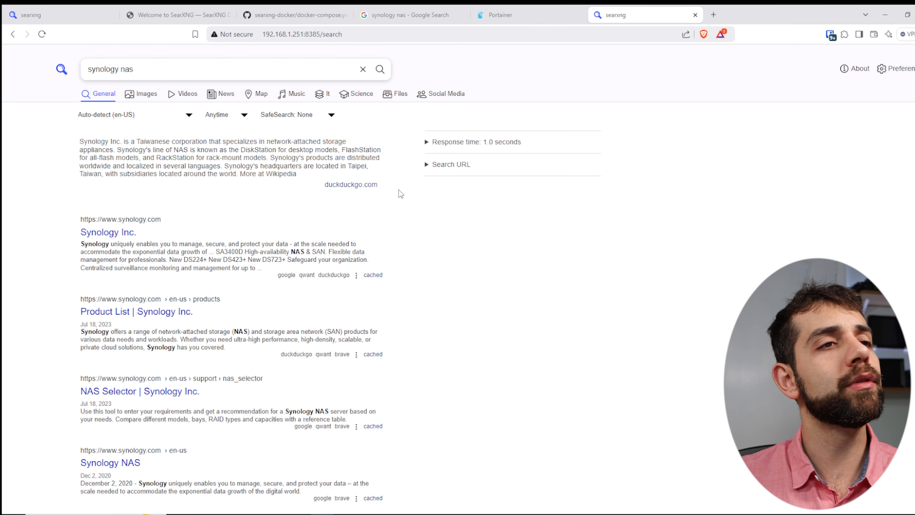
pyautogui.click(428, 142)
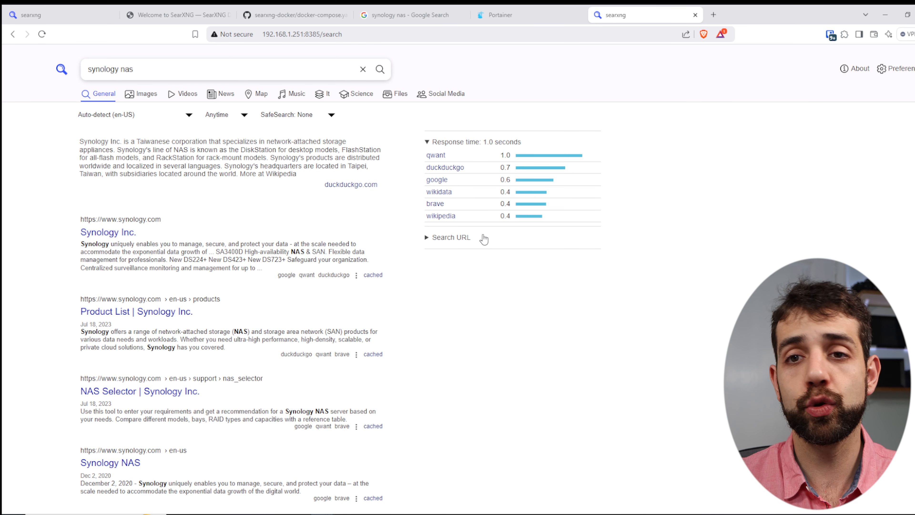
# Return to the engine preferences and look through the Images, Videos, News and Map engine categories
pyautogui.click(66, 9)
pyautogui.scroll(5, 422, 271)
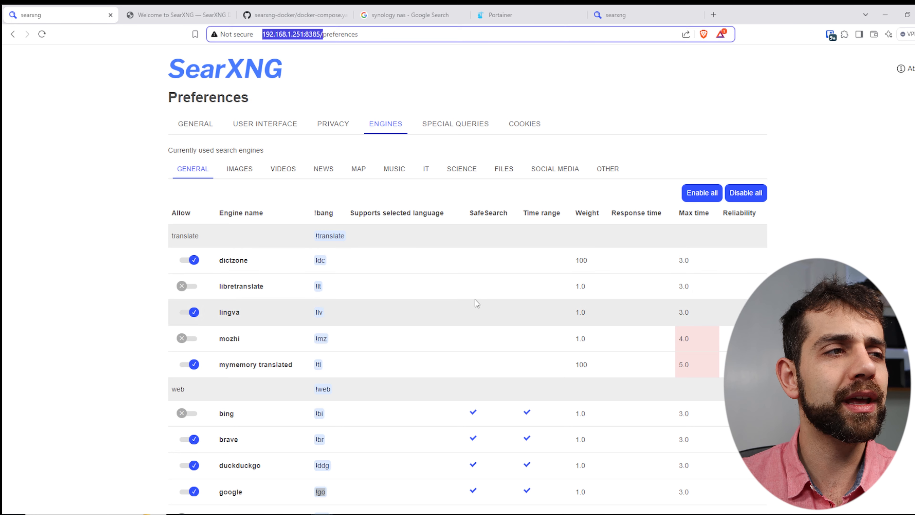
pyautogui.click(240, 171)
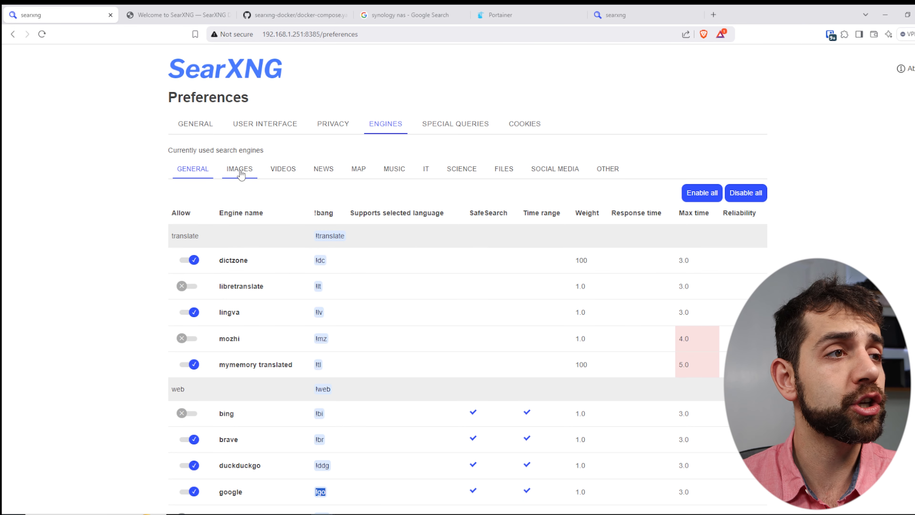
pyautogui.click(276, 172)
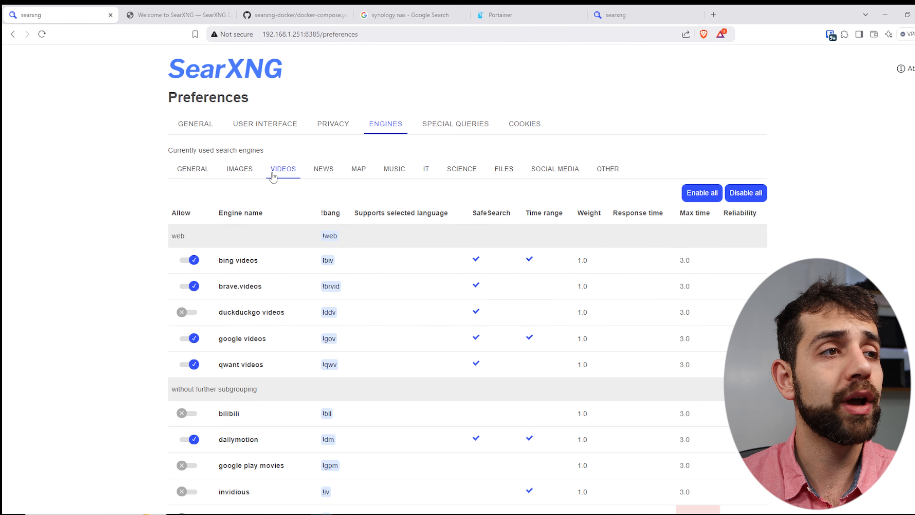
pyautogui.click(317, 172)
pyautogui.click(360, 172)
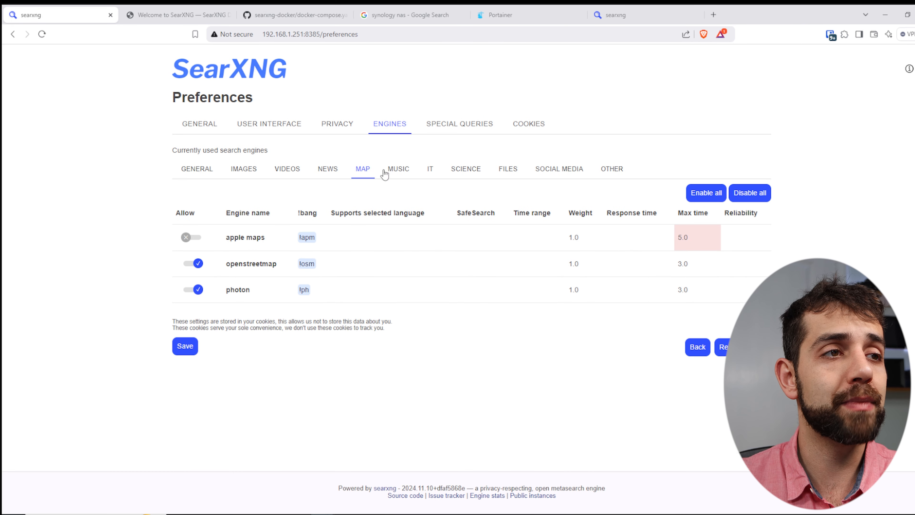
# Review the image engines' response time and reliability, then try enabling duckduckgo images and disable it again
pyautogui.click(243, 172)
pyautogui.moveTo(645, 258)
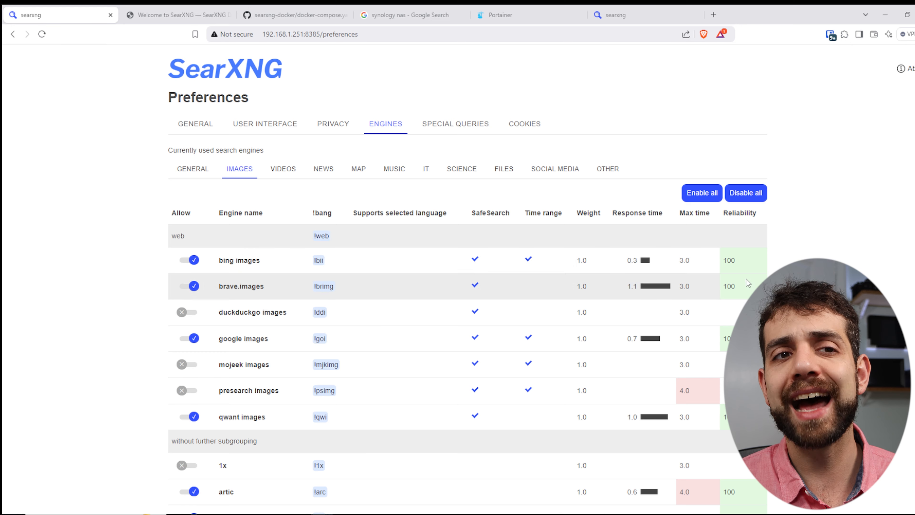
pyautogui.moveTo(238, 330)
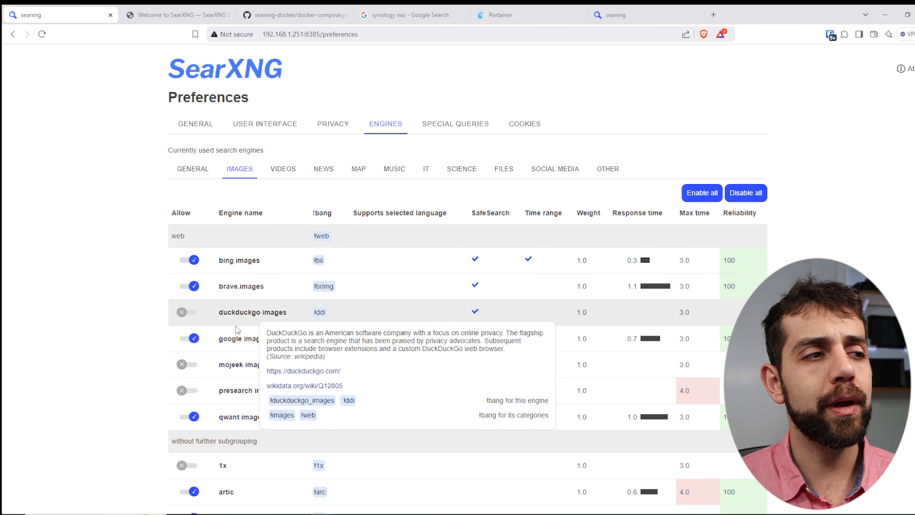
pyautogui.click(183, 312)
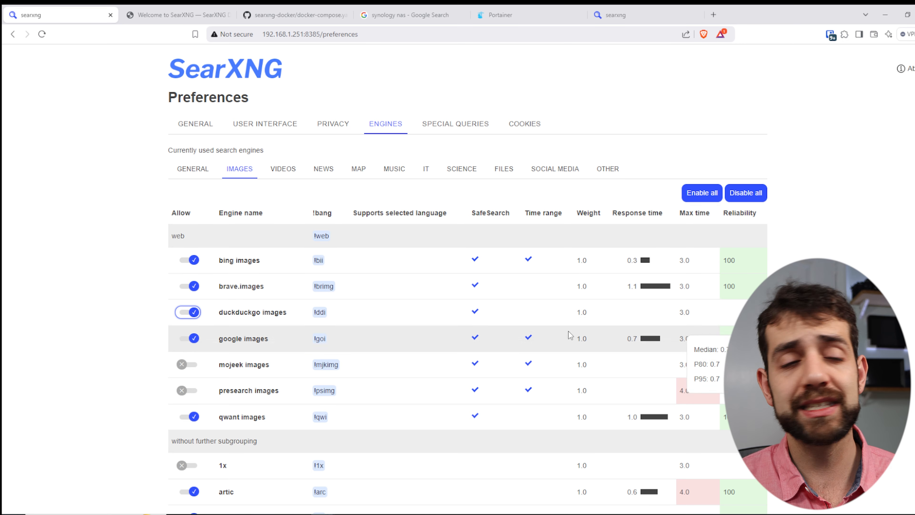
pyautogui.click(188, 313)
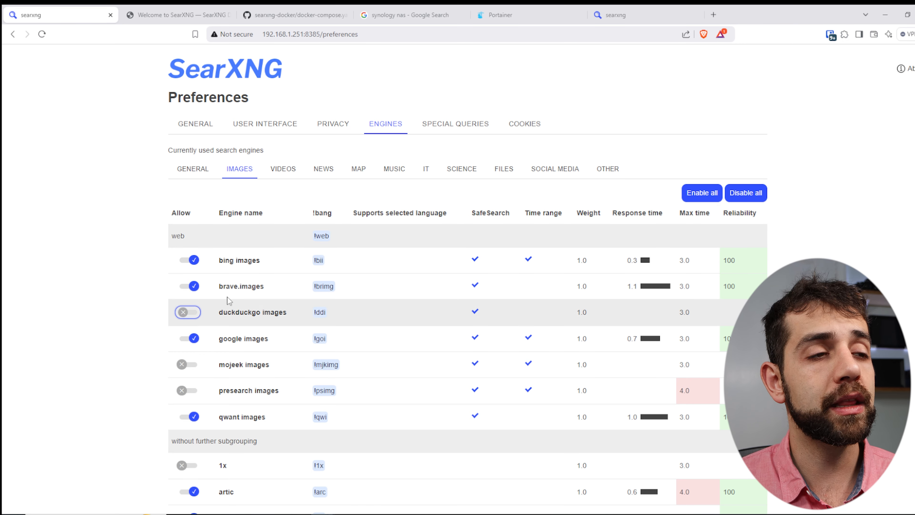
# Look through the remaining image engines, including those without further subgrouping, down to yacy images
pyautogui.scroll(-4, 627, 325)
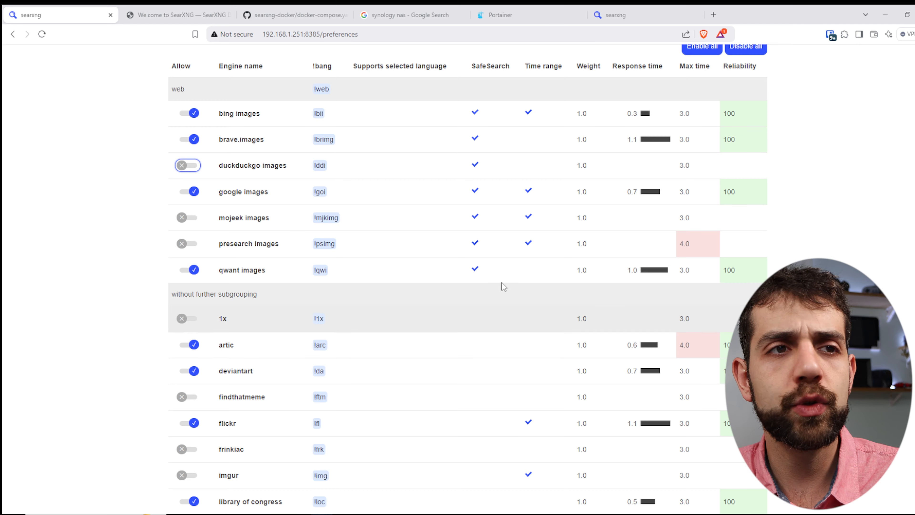
pyautogui.moveTo(649, 116)
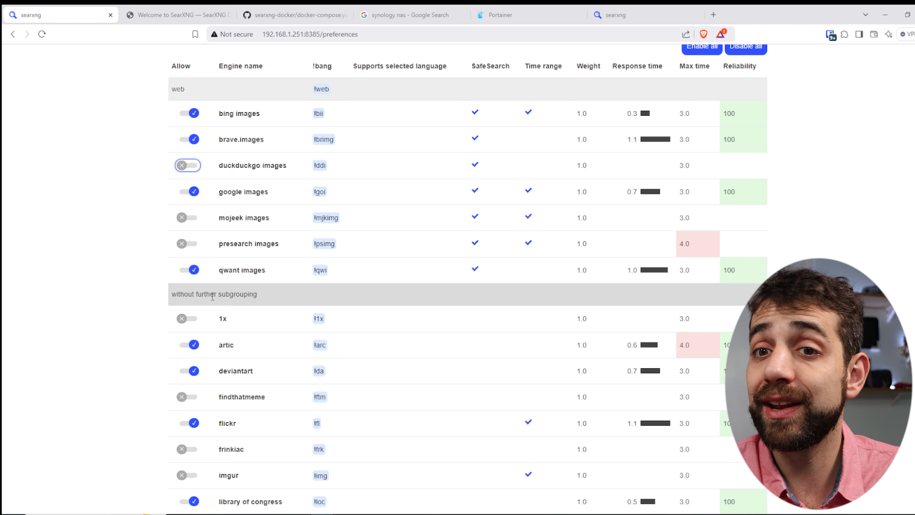
pyautogui.scroll(-3, 382, 431)
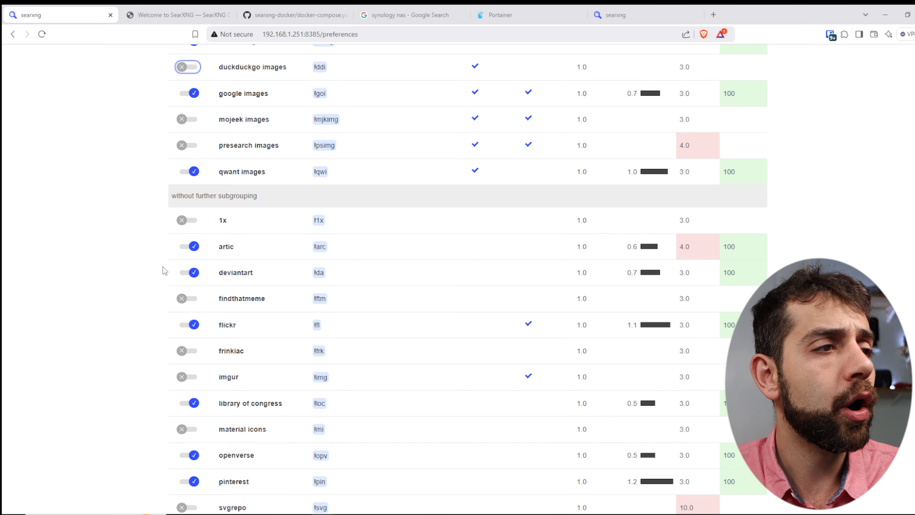
pyautogui.scroll(-7, 223, 341)
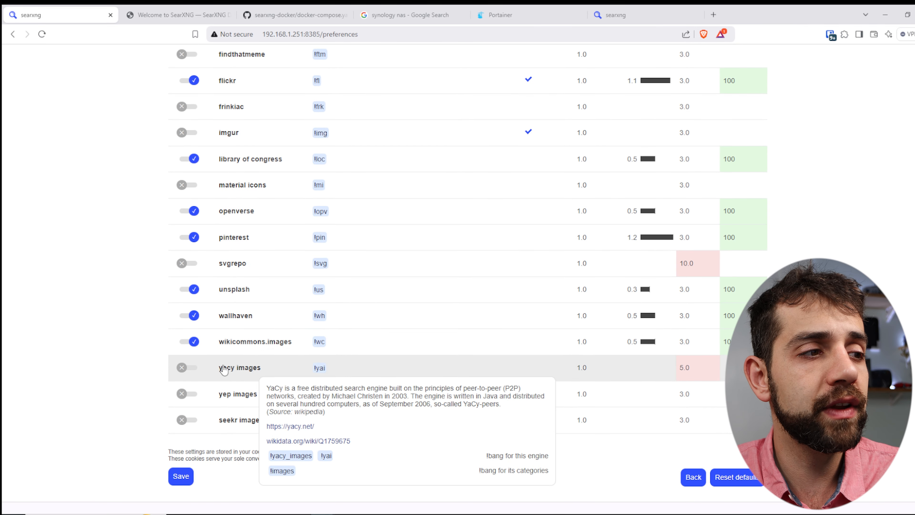
# Switch to the SearXNG documentation home page and look through its introduction, feature list and table of contents
pyautogui.scroll(4, 274, 371)
pyautogui.scroll(10, 301, 375)
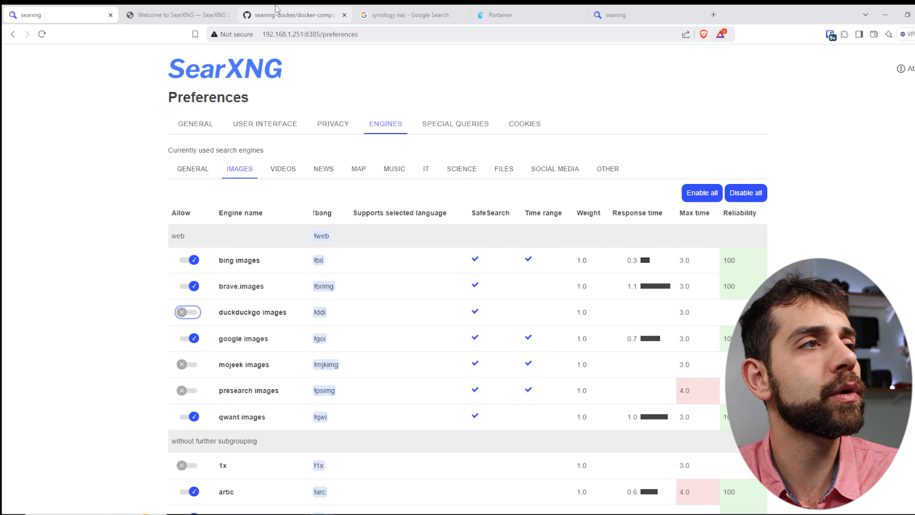
pyautogui.click(180, 15)
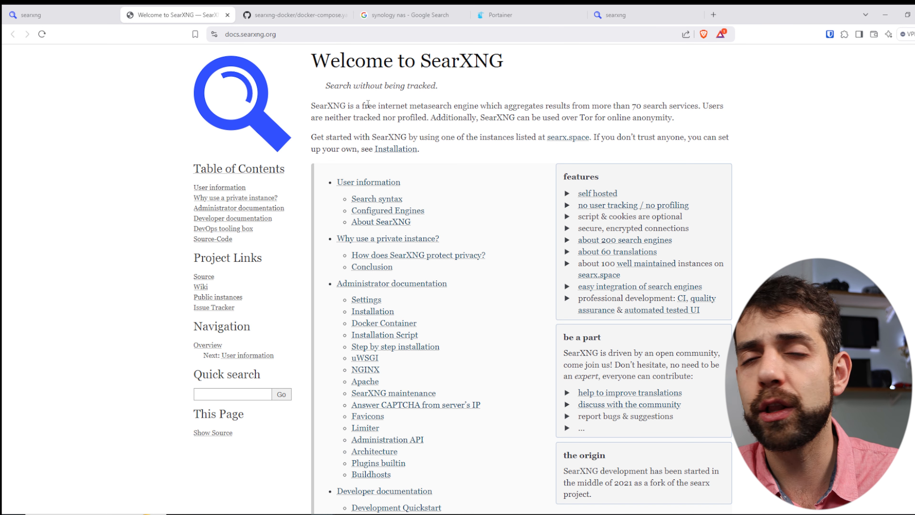
pyautogui.moveTo(336, 88); pyautogui.dragTo(455, 92)
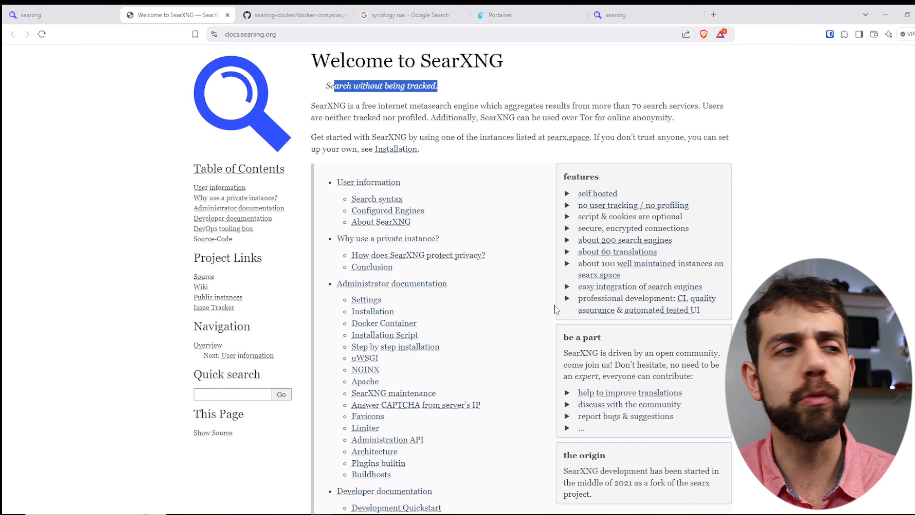
pyautogui.scroll(-10, 326, 283)
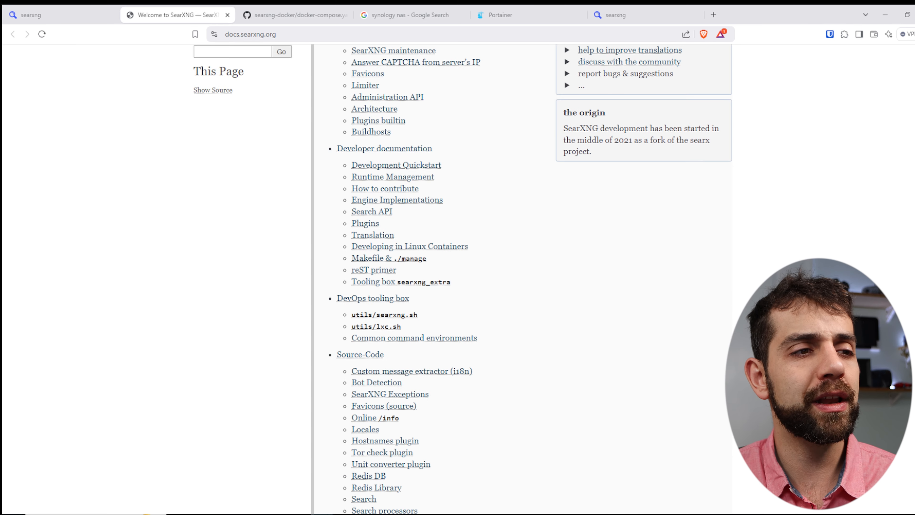
pyautogui.scroll(-2, 479, 325)
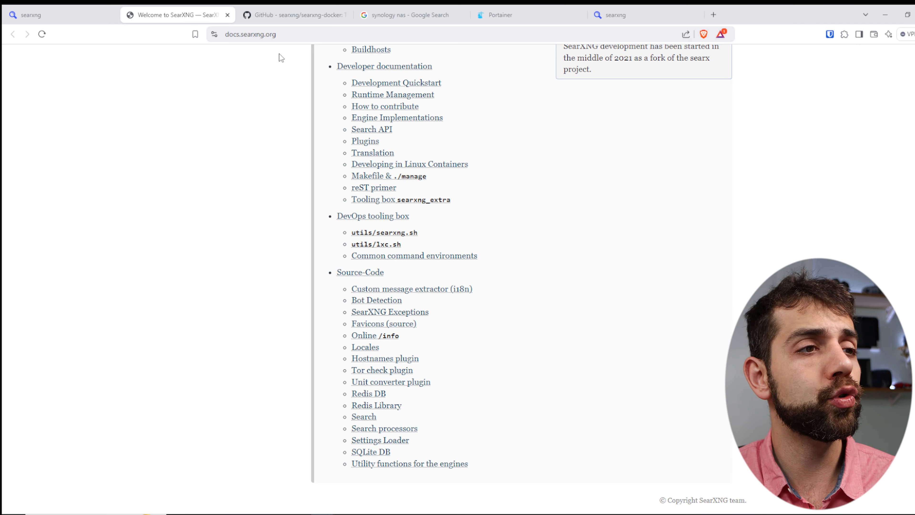
# Switch to the searxng-docker GitHub repository and read the README's table of included components: Caddy, SearXNG and Valkey
pyautogui.click(309, 9)
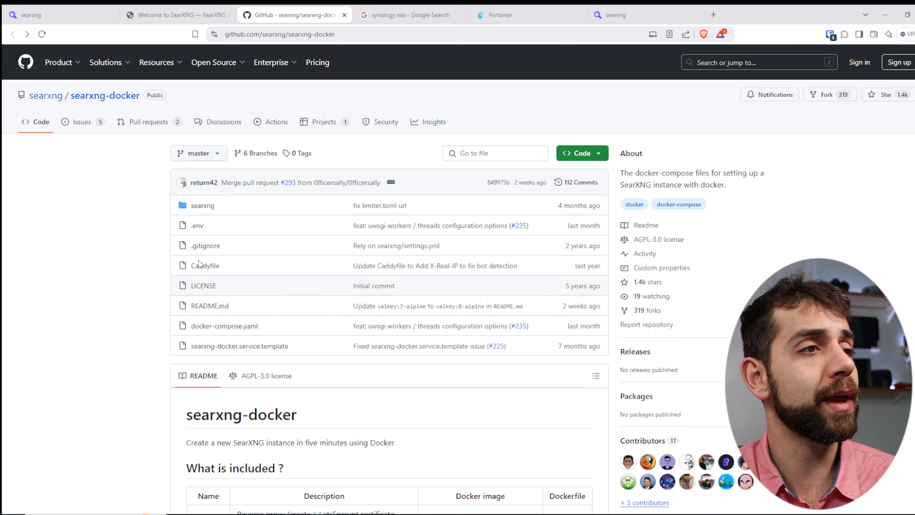
pyautogui.scroll(-3, 217, 197)
pyautogui.scroll(-4, 217, 197)
pyautogui.moveTo(209, 173); pyautogui.dragTo(322, 175)
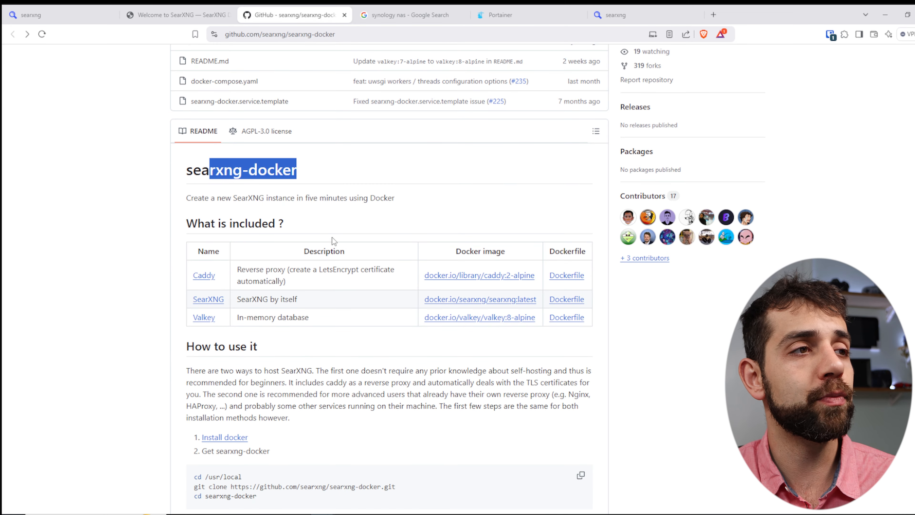
pyautogui.scroll(-2, 320, 321)
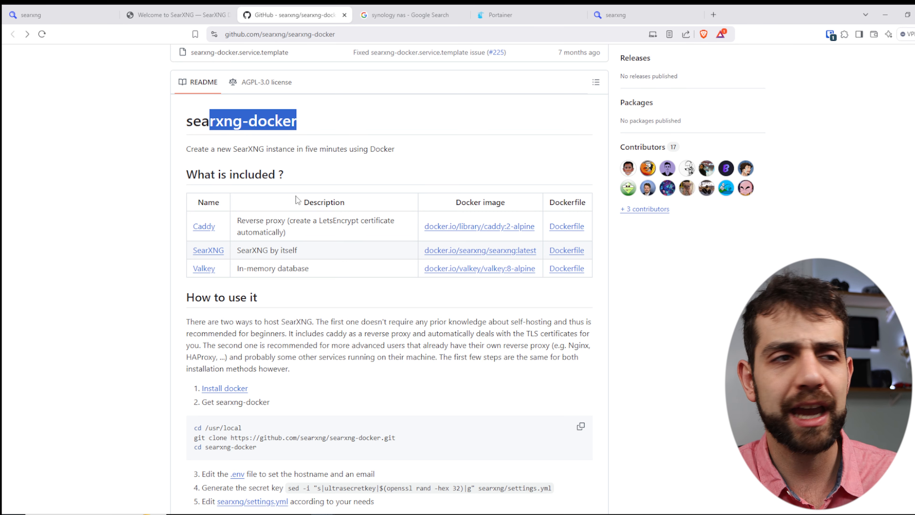
pyautogui.moveTo(250, 220); pyautogui.dragTo(270, 222)
pyautogui.moveTo(237, 250); pyautogui.dragTo(290, 249)
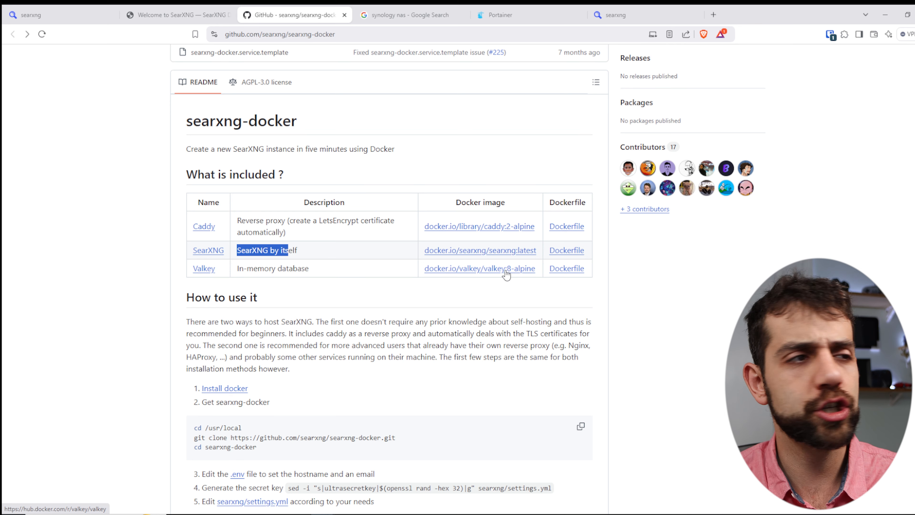
pyautogui.moveTo(241, 232); pyautogui.dragTo(295, 232)
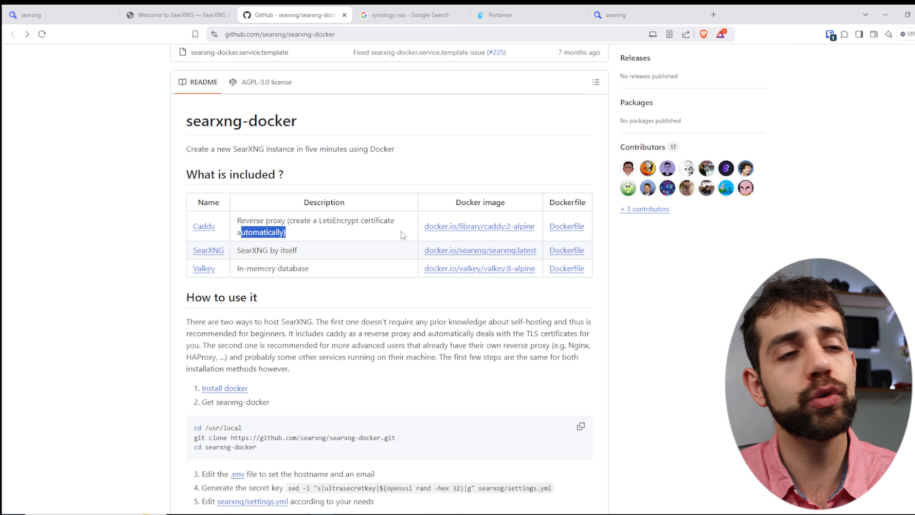
pyautogui.moveTo(237, 250); pyautogui.dragTo(298, 250)
pyautogui.moveTo(246, 269); pyautogui.dragTo(339, 276)
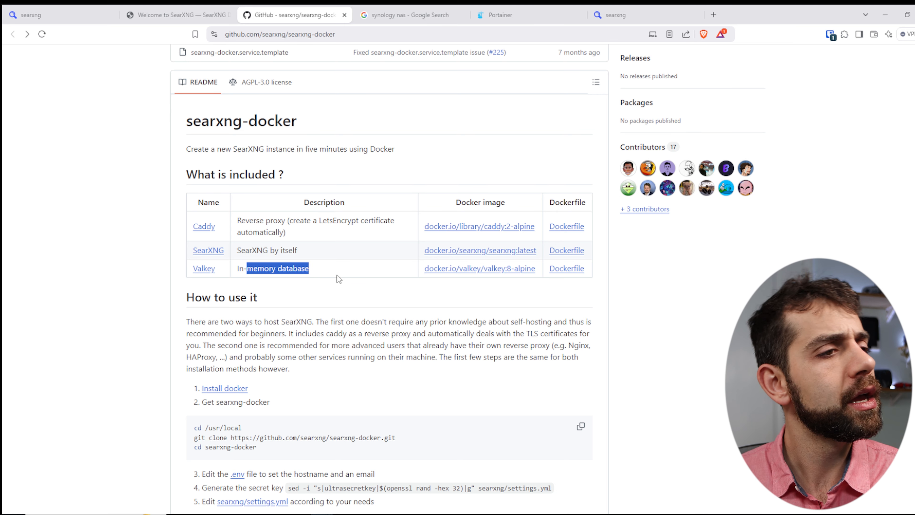
# Read the README's "How to use it" section, including the commands for cloning searxng-docker into /usr/local
pyautogui.scroll(-4, 378, 256)
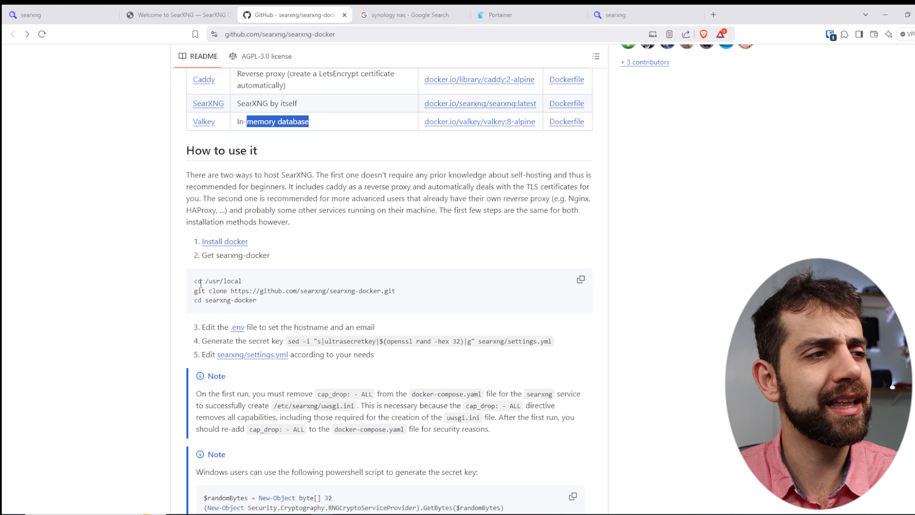
pyautogui.moveTo(201, 283); pyautogui.dragTo(241, 281)
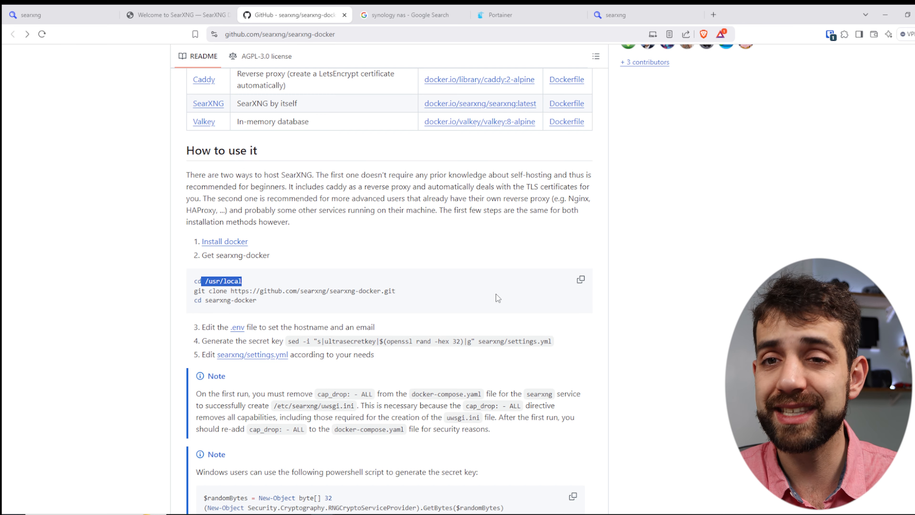
pyautogui.moveTo(396, 290); pyautogui.dragTo(326, 291)
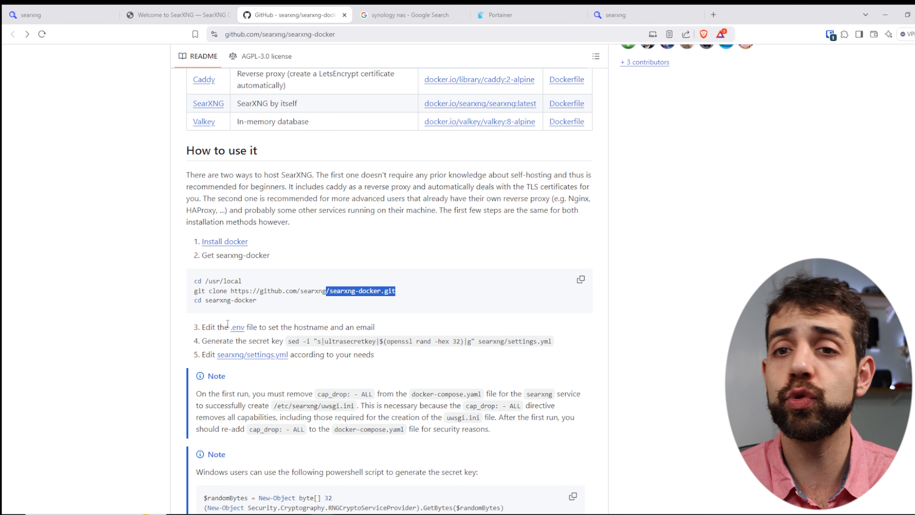
# Open the repository's docker-compose.yaml and copy its contents from the services line through the last volume entry, valkey-data2
pyautogui.scroll(10, 243, 371)
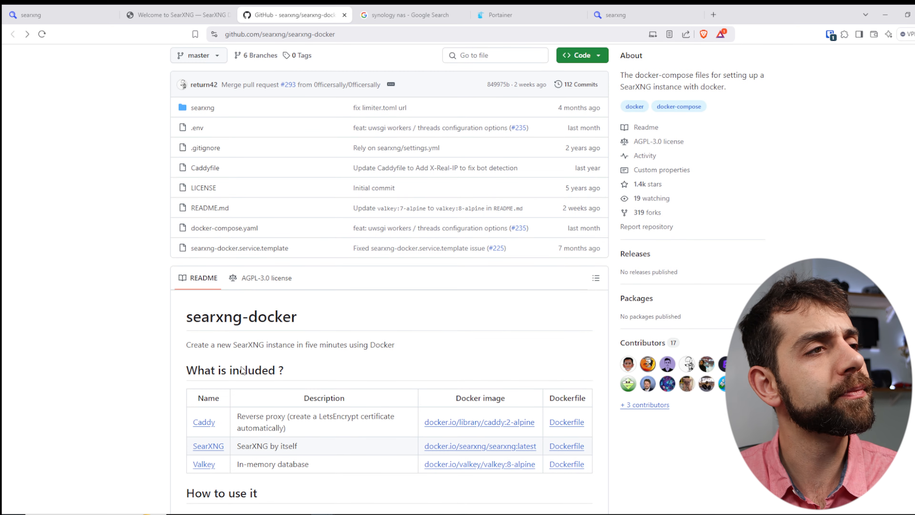
pyautogui.click(230, 228)
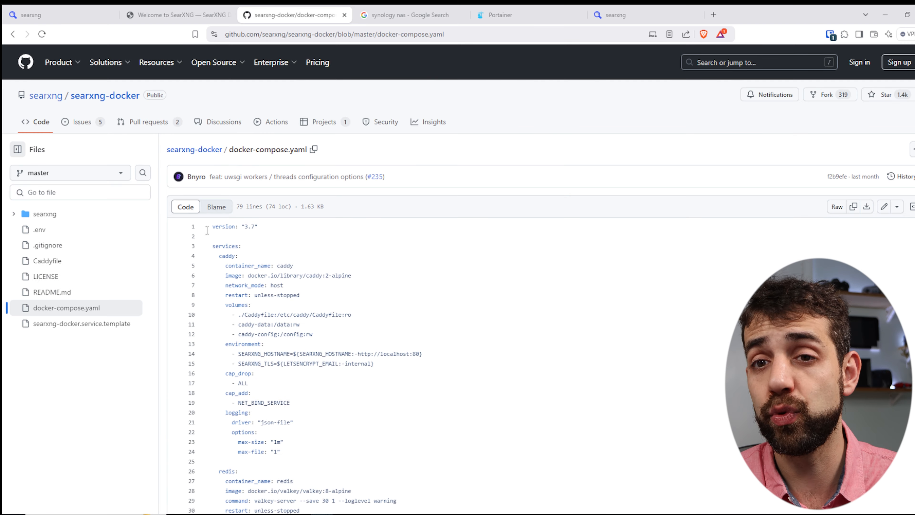
pyautogui.scroll(-12, 207, 230)
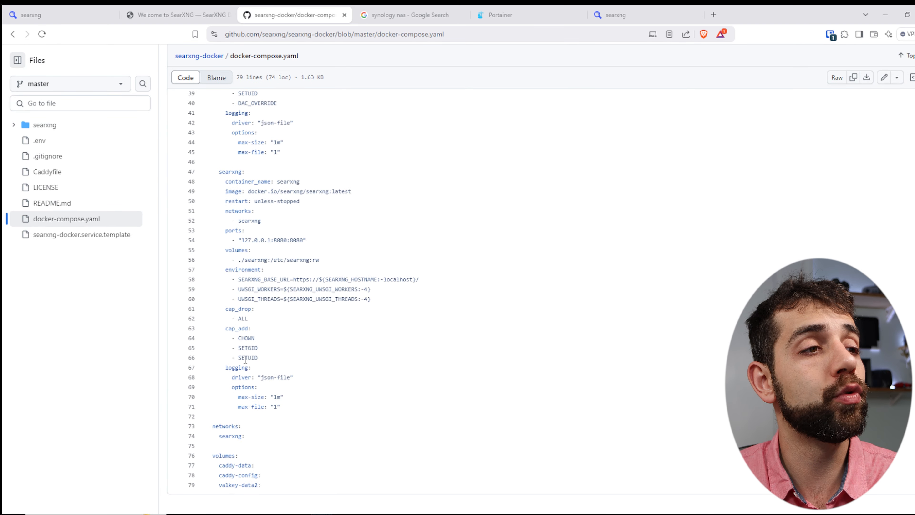
pyautogui.scroll(12, 238, 342)
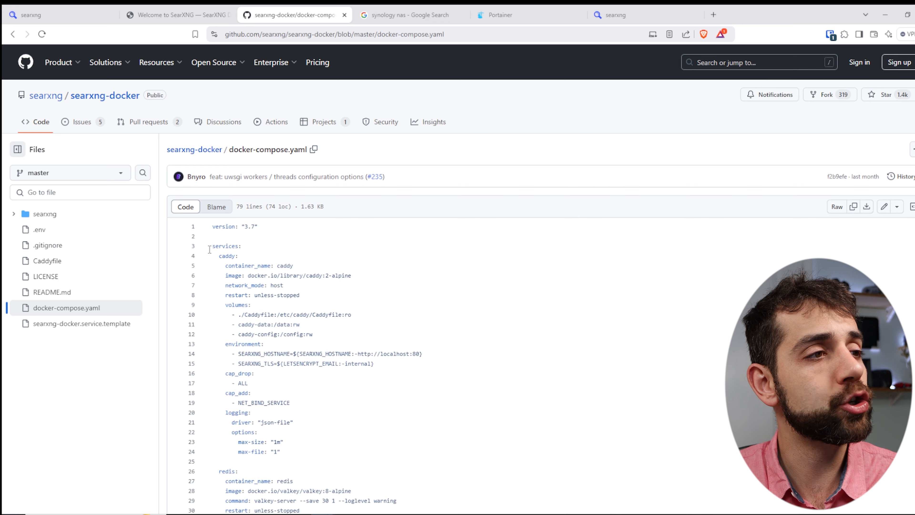
pyautogui.moveTo(211, 246); pyautogui.dragTo(241, 249)
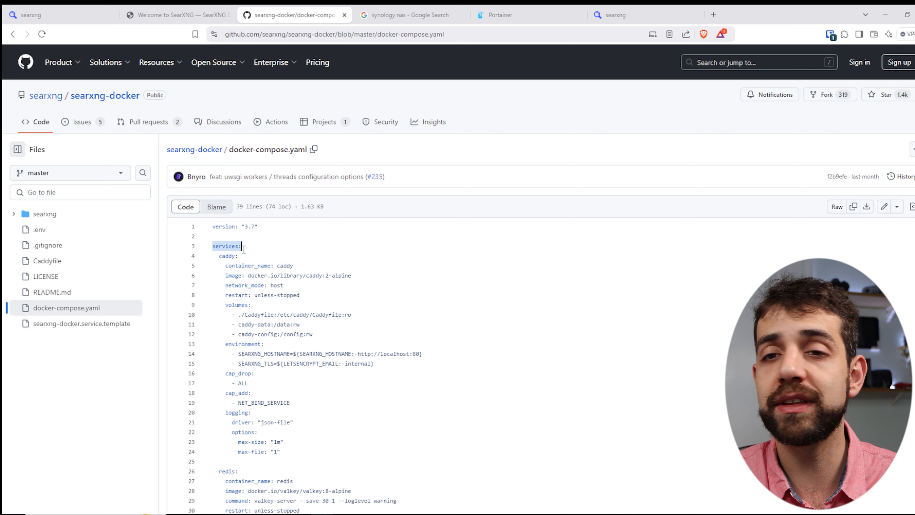
pyautogui.click(212, 246)
pyautogui.moveTo(213, 246); pyautogui.dragTo(350, 484)
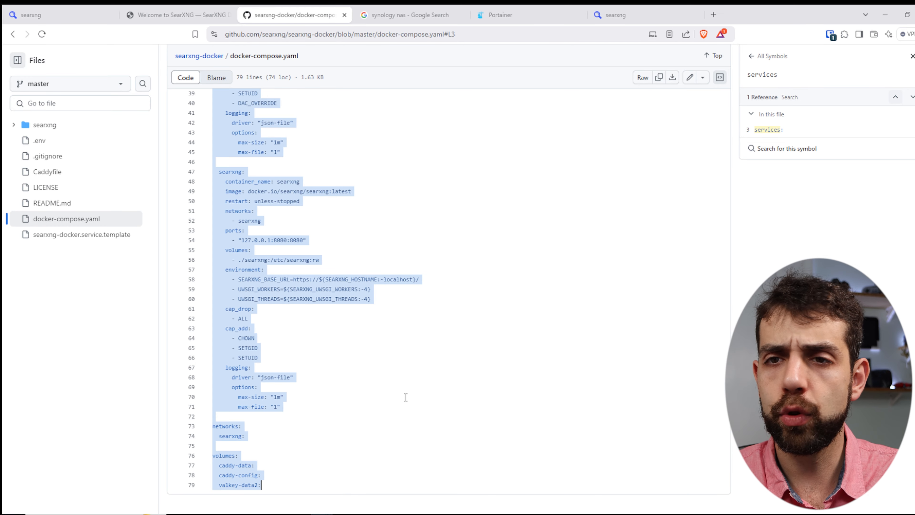
# Switch to Portainer, start a new stack and paste the copied compose definition into its web editor
pyautogui.click(544, 20)
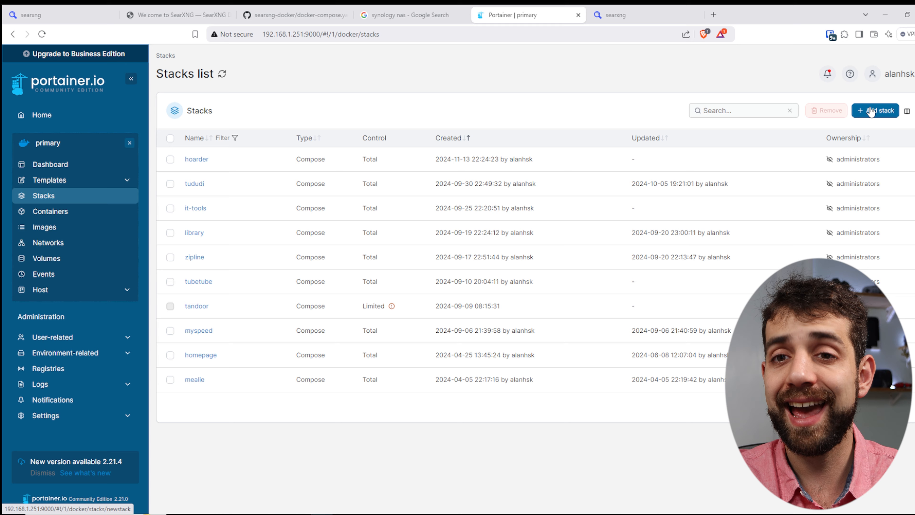
pyautogui.click(872, 112)
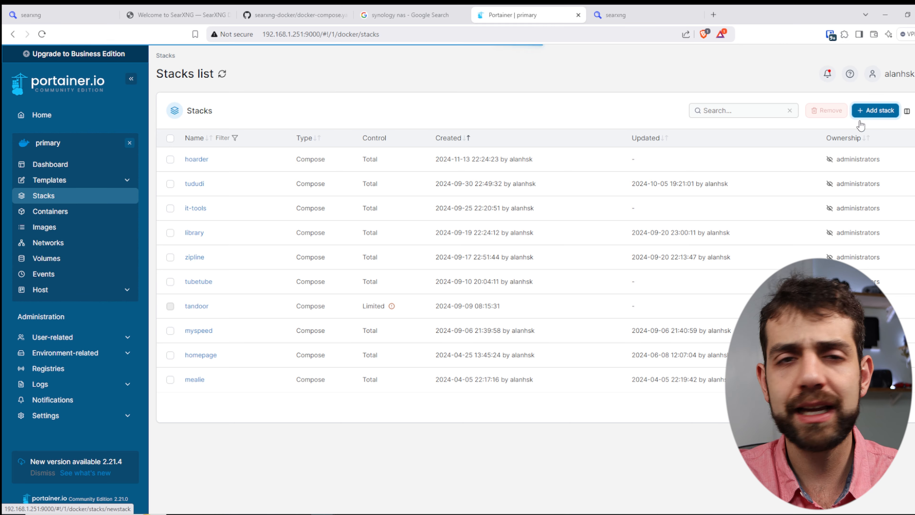
pyautogui.click(191, 304)
pyautogui.hotkey('ctrl', 'v')
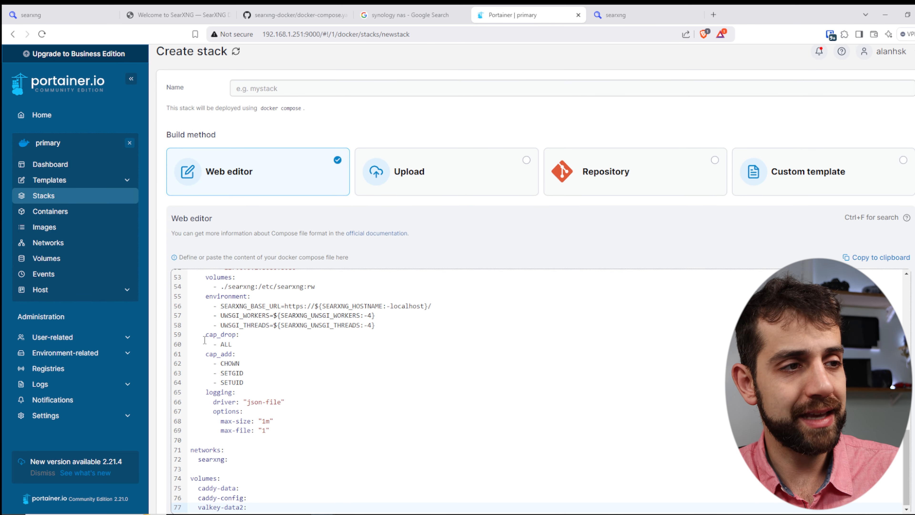
# Delete the entire caddy service block from the compose definition so that redis comes first under services
pyautogui.scroll(12, 238, 322)
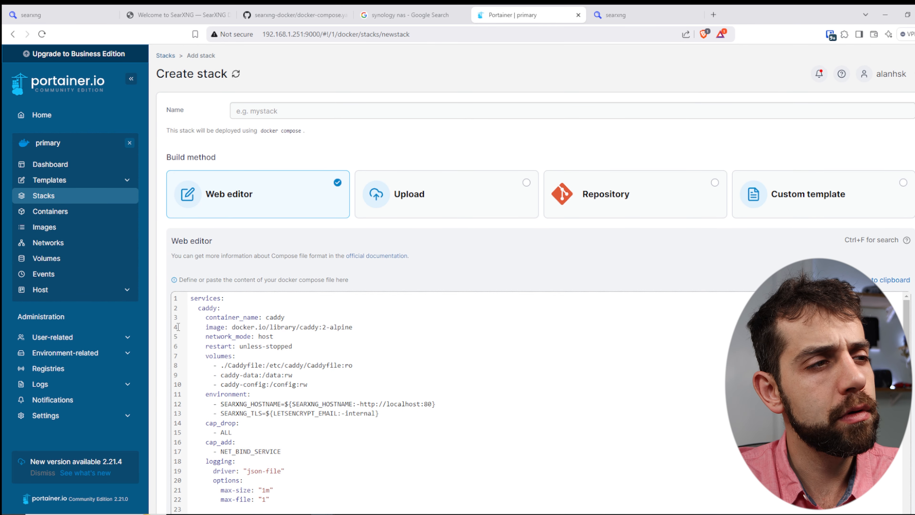
pyautogui.scroll(1, 201, 325)
pyautogui.moveTo(200, 307); pyautogui.dragTo(356, 412)
pyautogui.scroll(-2, 335, 367)
pyautogui.press('BackSpace')
pyautogui.scroll(-3, 270, 397)
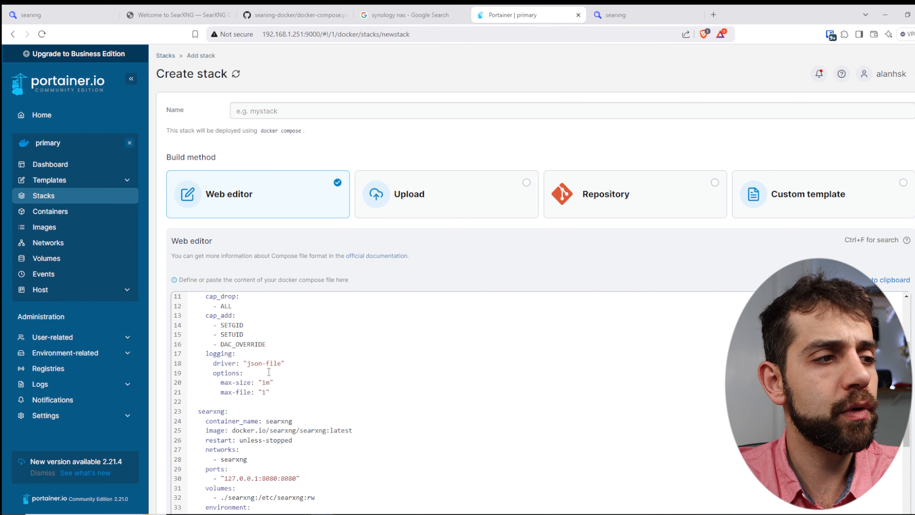
# Name the stack searxng, copying the name from the searxng service's container_name
pyautogui.doubleClick(267, 420)
pyautogui.hotkey('ctrl', 'c')
pyautogui.click(320, 112)
pyautogui.hotkey('ctrl', 'v')
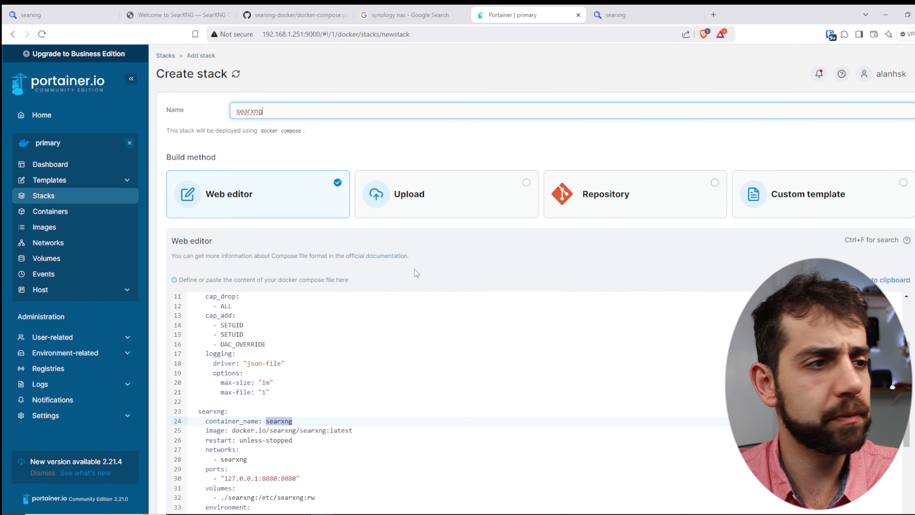
# Review the redis service's image, command, restart policy, network, volume and capability settings, continuing down to the searxng service
pyautogui.scroll(-4, 450, 274)
pyautogui.scroll(3, 437, 305)
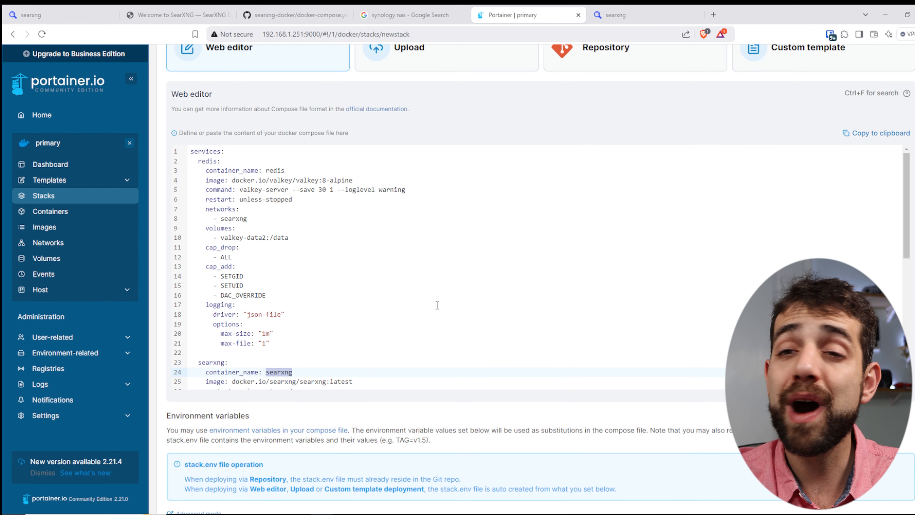
pyautogui.moveTo(217, 181); pyautogui.dragTo(397, 190)
pyautogui.click(338, 180)
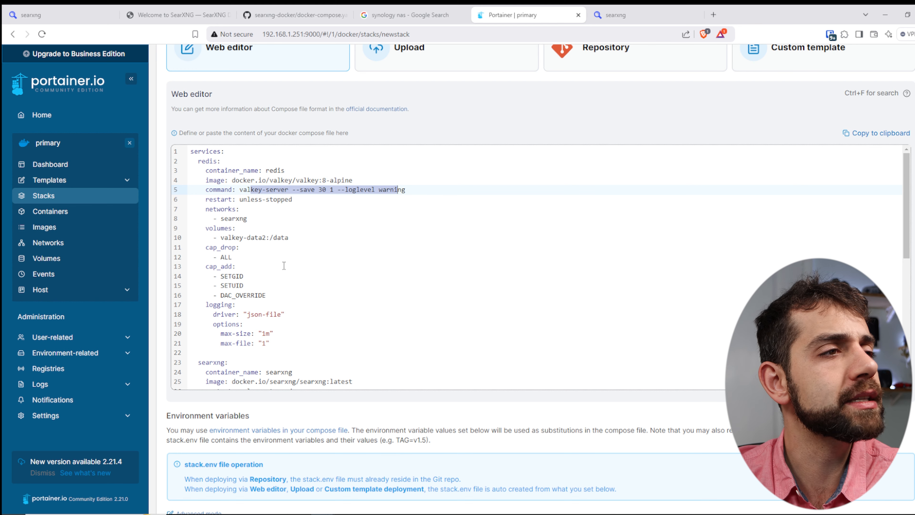
pyautogui.moveTo(237, 199); pyautogui.dragTo(304, 200)
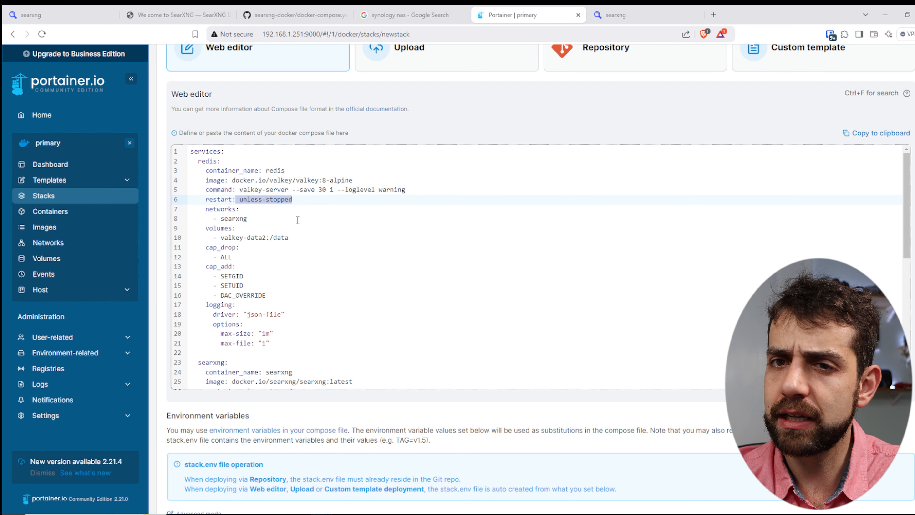
pyautogui.moveTo(209, 209); pyautogui.dragTo(295, 239)
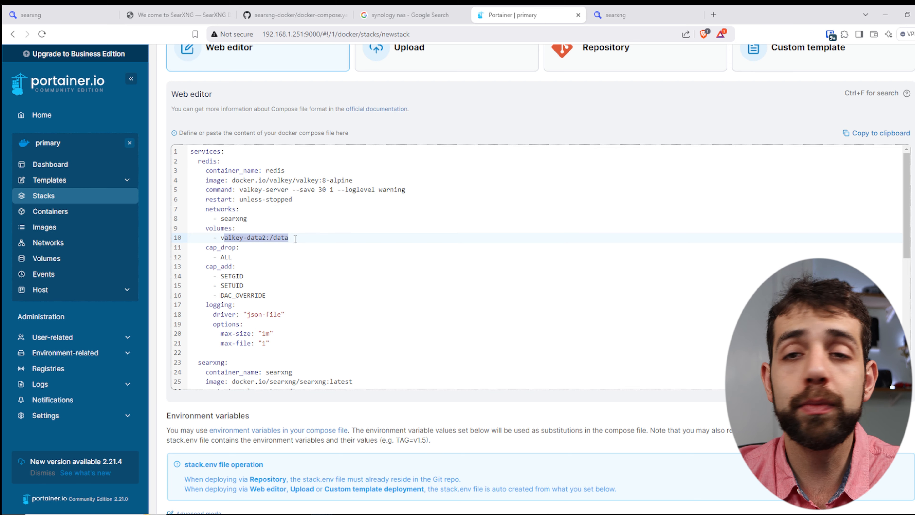
pyautogui.click(219, 241)
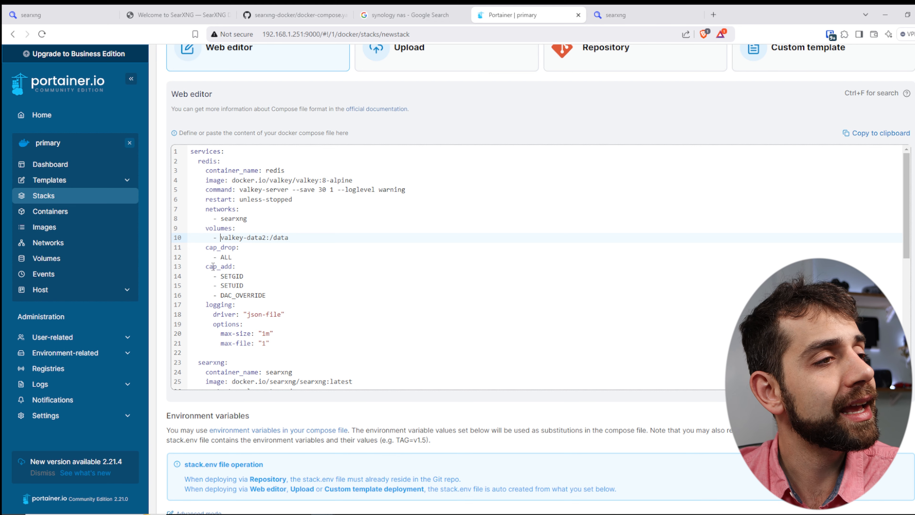
pyautogui.moveTo(220, 257); pyautogui.dragTo(230, 256)
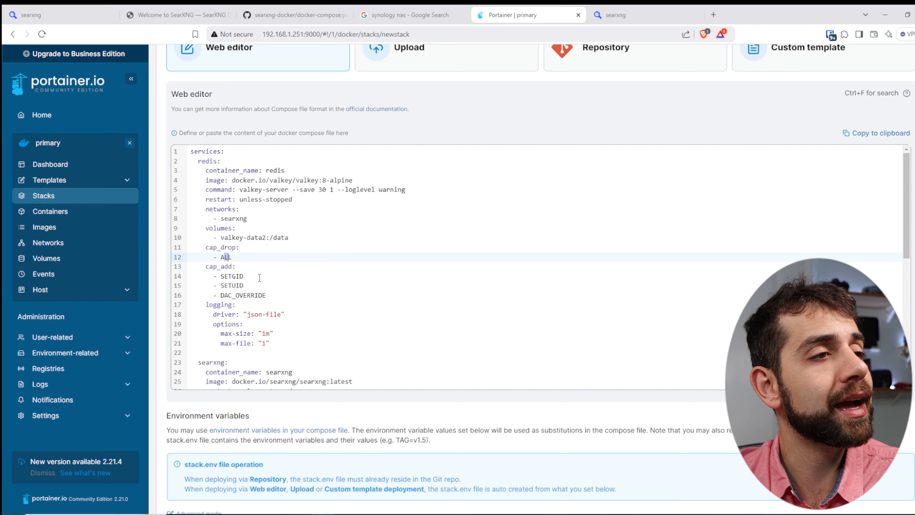
pyautogui.scroll(-1, 252, 254)
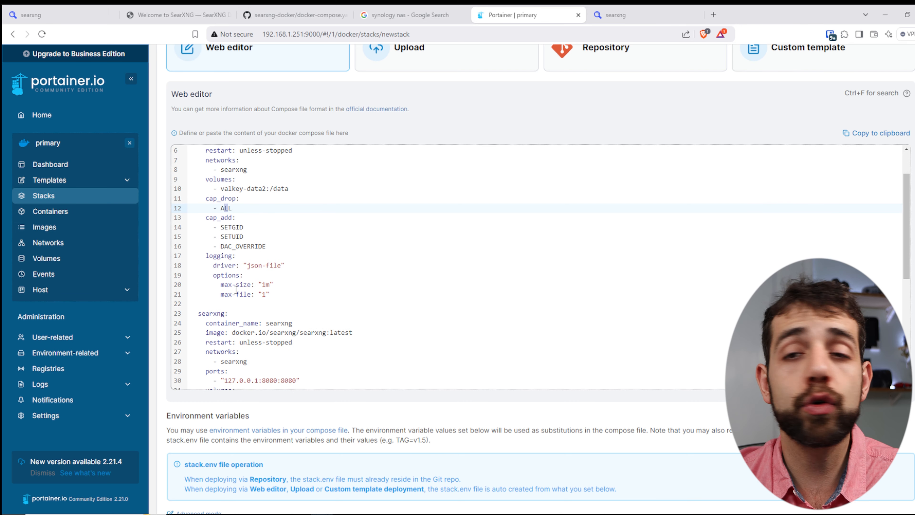
pyautogui.click(225, 189)
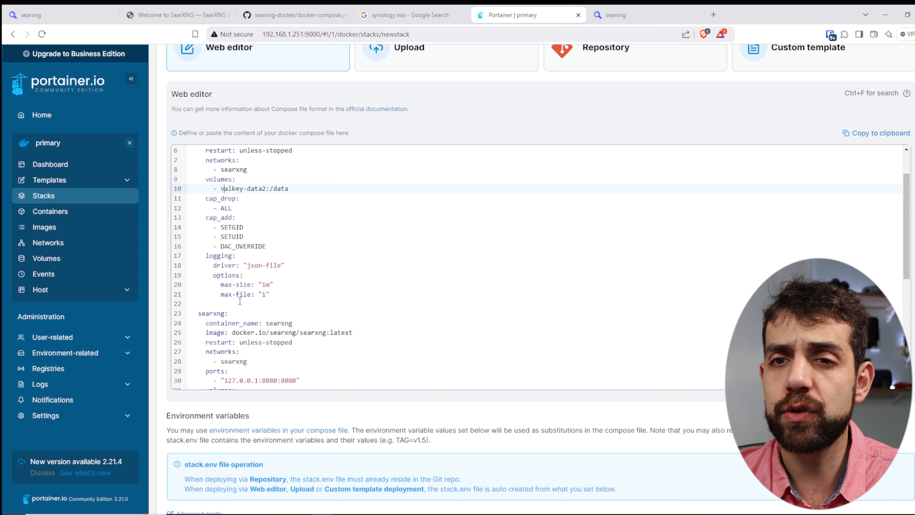
pyautogui.scroll(-3, 242, 294)
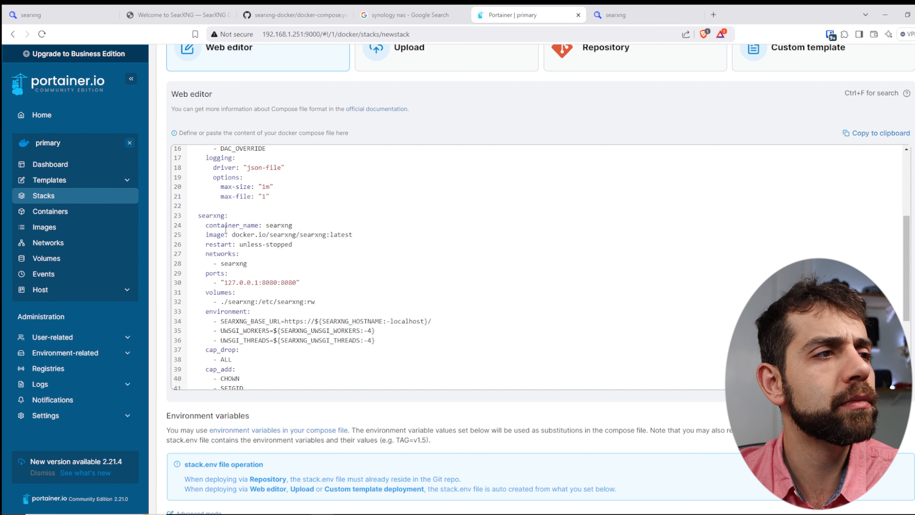
# Change the searxng service's port mapping to 8385:8080, removing the 127.0.0.1 binding
pyautogui.moveTo(206, 216); pyautogui.dragTo(191, 206)
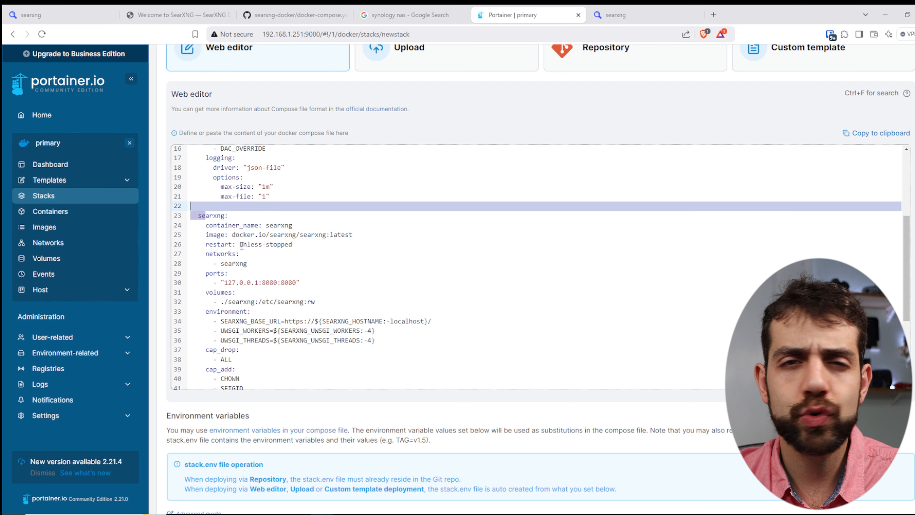
pyautogui.moveTo(250, 234); pyautogui.dragTo(345, 235)
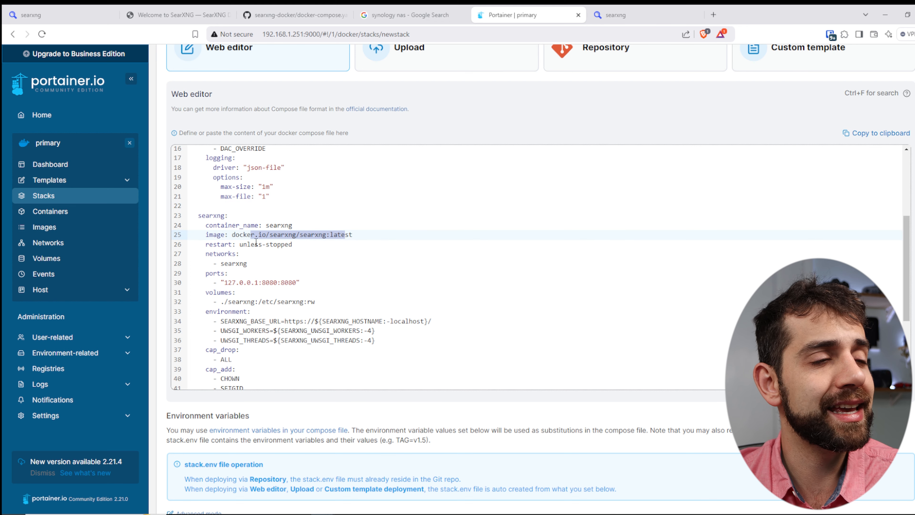
pyautogui.moveTo(221, 264)
pyautogui.mouseDown()
pyautogui.moveTo(246, 265)
pyautogui.moveTo(235, 269)
pyautogui.mouseUp()
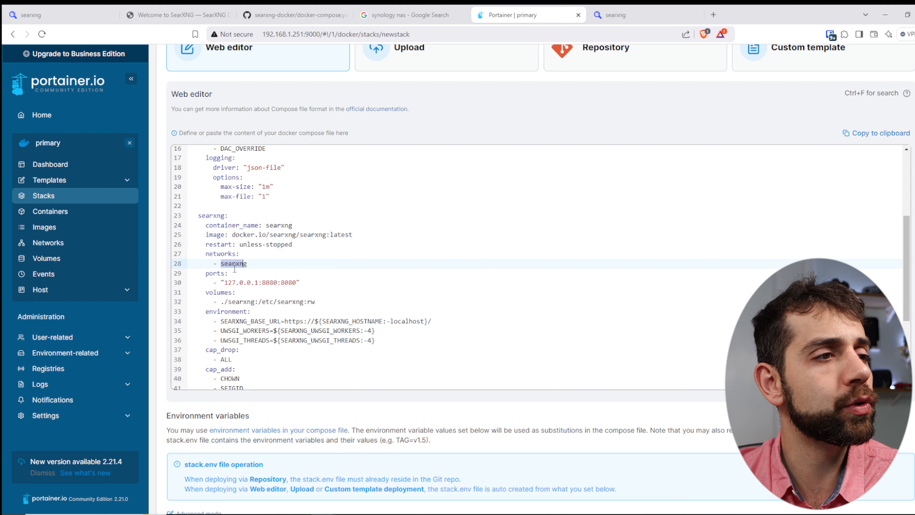
pyautogui.scroll(-1, 235, 269)
pyautogui.moveTo(223, 233)
pyautogui.mouseDown()
pyautogui.moveTo(278, 233)
pyautogui.moveTo(226, 232)
pyautogui.mouseUp()
pyautogui.press('BackSpace')
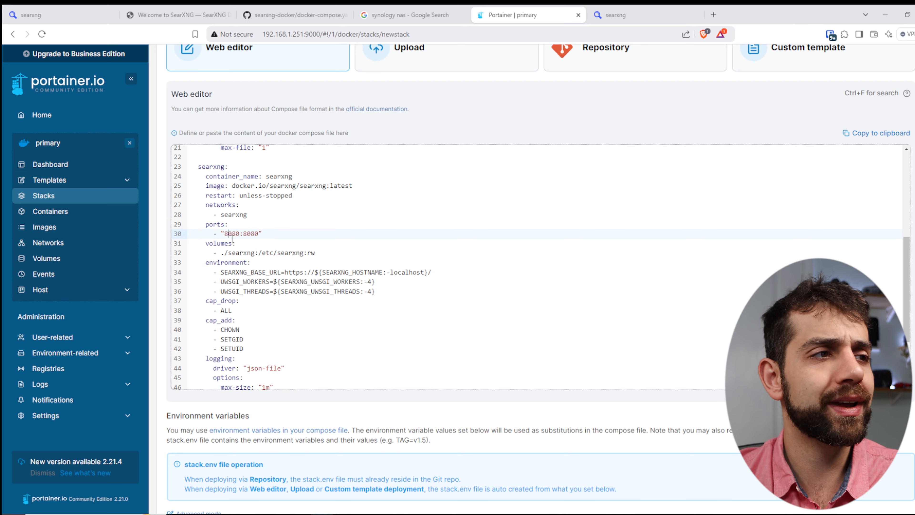
pyautogui.press('Delete')
pyautogui.press('Delete')
pyautogui.write('8385')
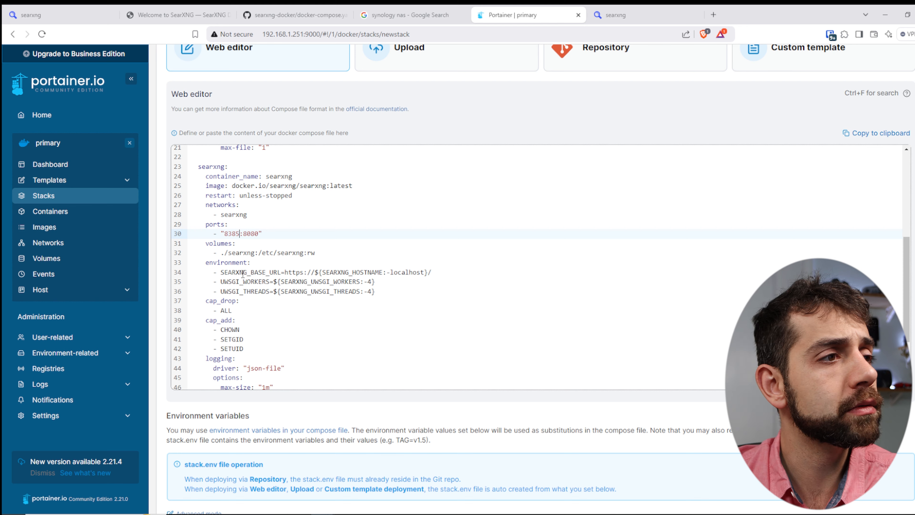
# Remove the ./ prefix from the searxng service's volume source so it uses the named volume searxng
pyautogui.click(228, 254)
pyautogui.press('BackSpace')
pyautogui.press('BackSpace')
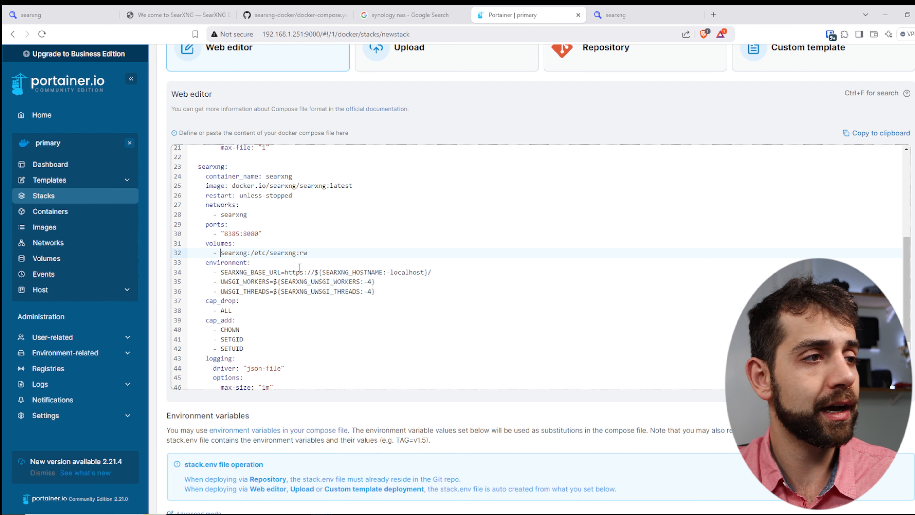
pyautogui.moveTo(222, 254)
pyautogui.mouseDown()
pyautogui.moveTo(247, 252)
pyautogui.moveTo(221, 253)
pyautogui.mouseUp()
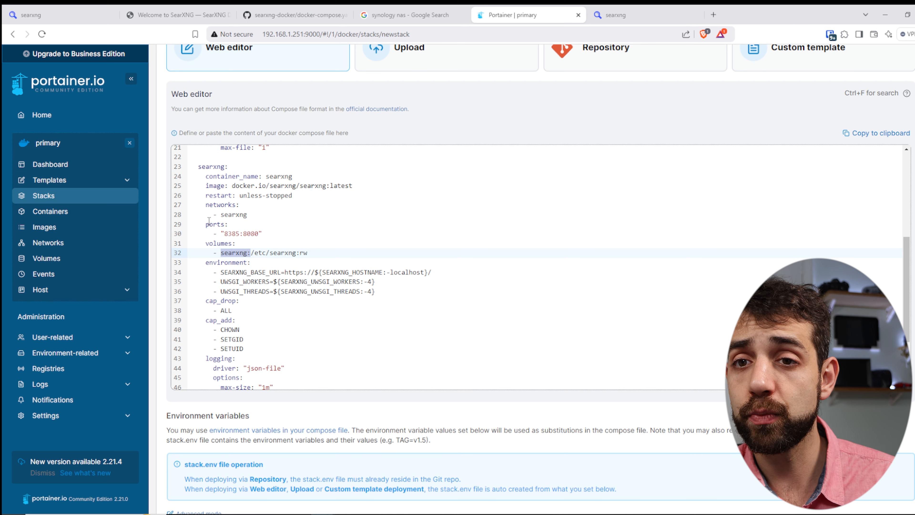
pyautogui.press('Left')
pyautogui.write('./')
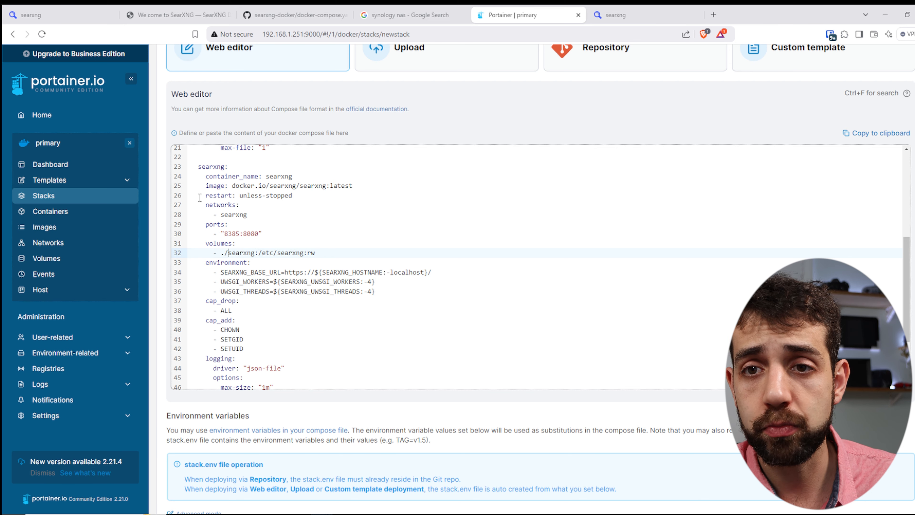
pyautogui.press('BackSpace')
pyautogui.press('BackSpace')
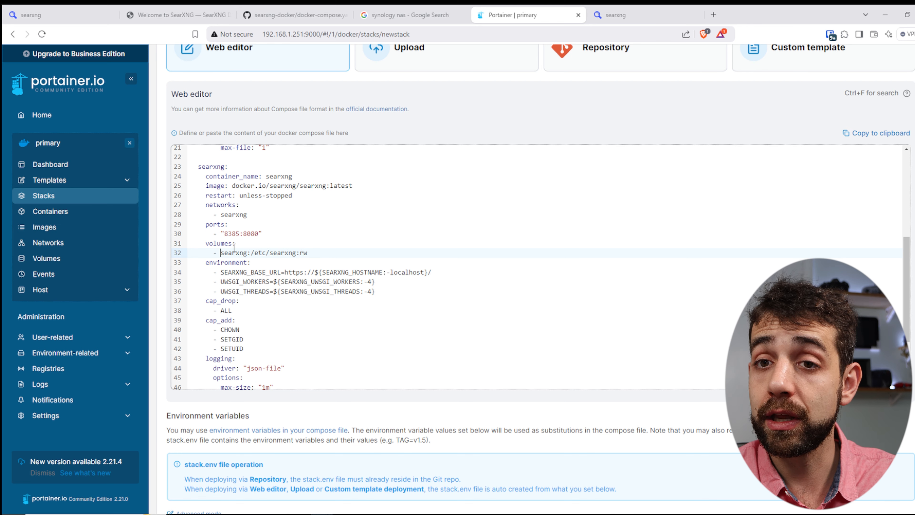
# Declare a searxng volume in the top-level volumes block, below valkey-data2
pyautogui.scroll(-3, 238, 249)
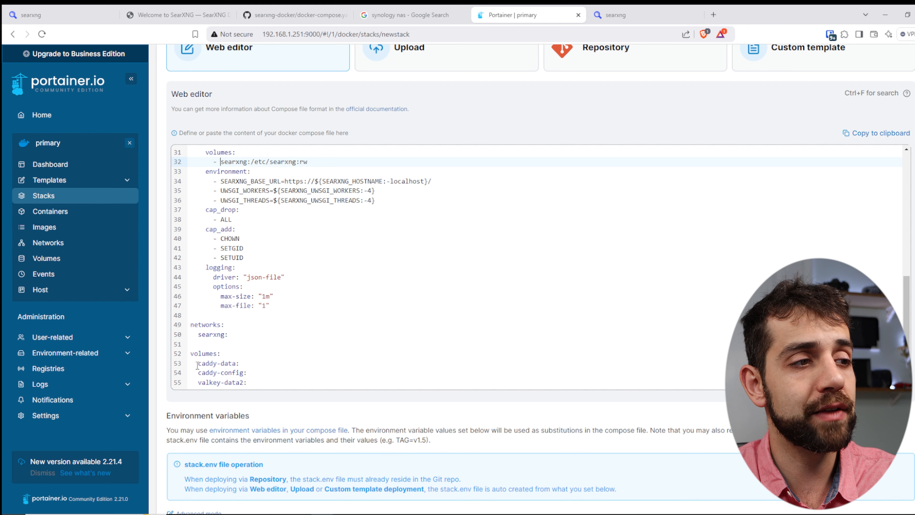
pyautogui.click(262, 382)
pyautogui.press('Return')
pyautogui.write('searxng:')
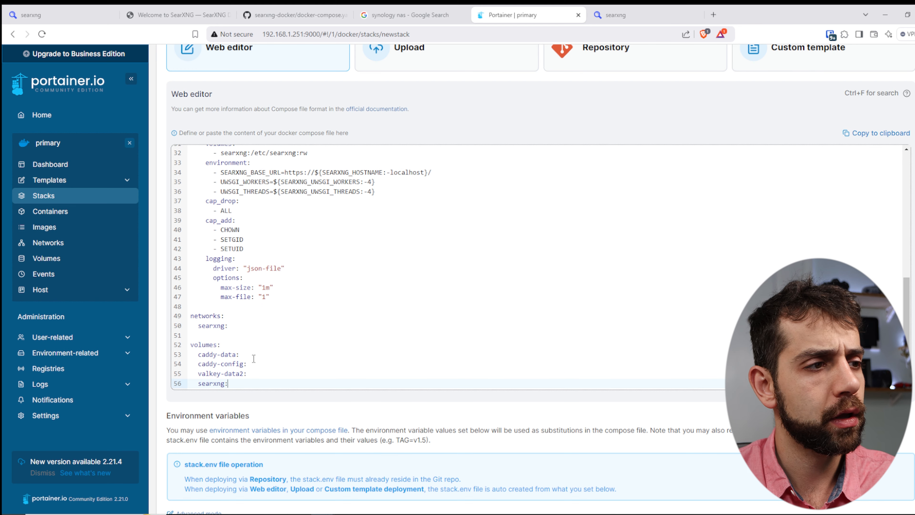
pyautogui.scroll(5, 254, 359)
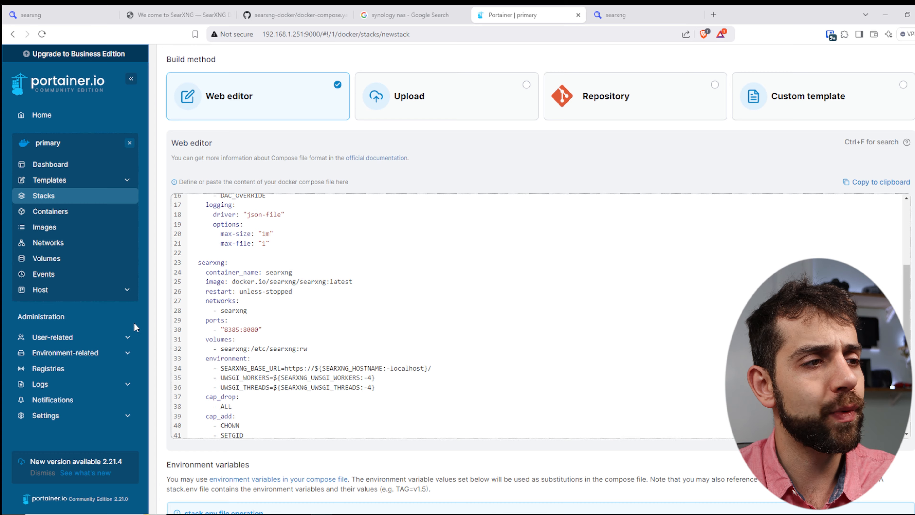
pyautogui.scroll(-4, 135, 326)
pyautogui.moveTo(223, 221); pyautogui.dragTo(383, 221)
pyautogui.moveTo(452, 221); pyautogui.dragTo(312, 223)
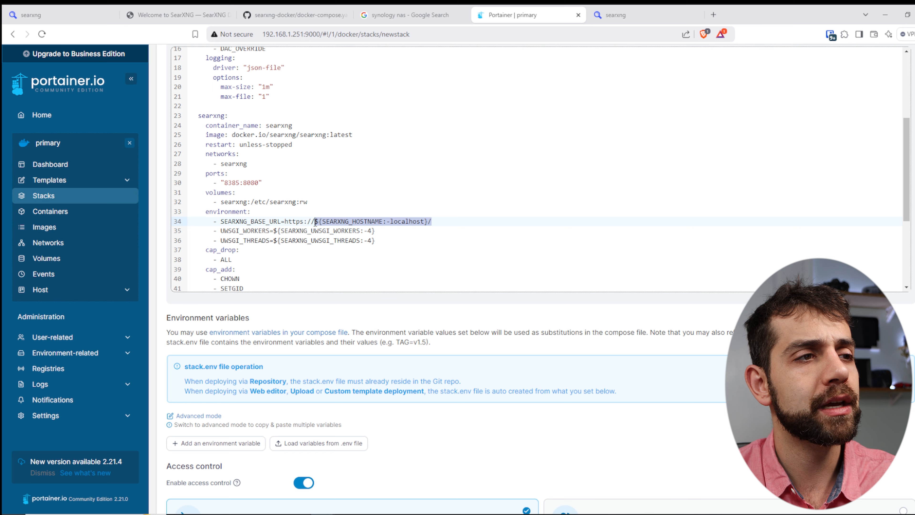
pyautogui.press('BackSpace')
pyautogui.write('19')
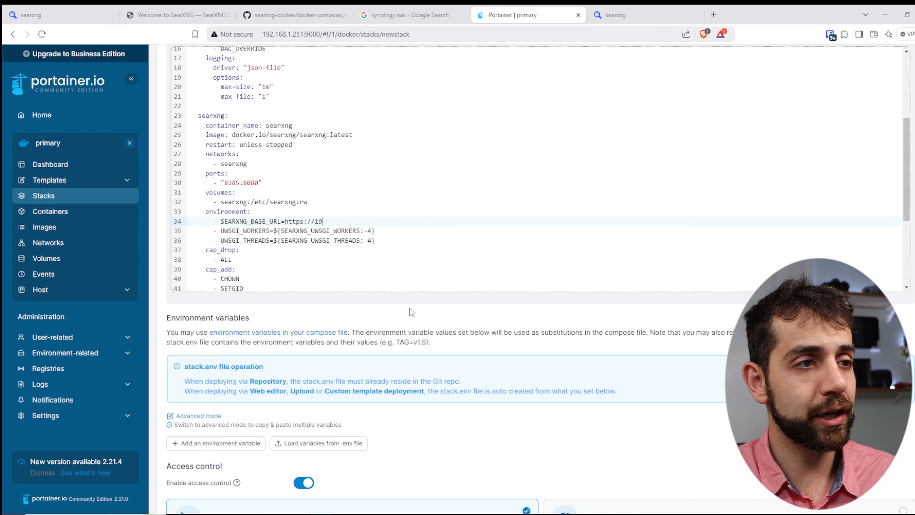
pyautogui.write('2.168.1.251')
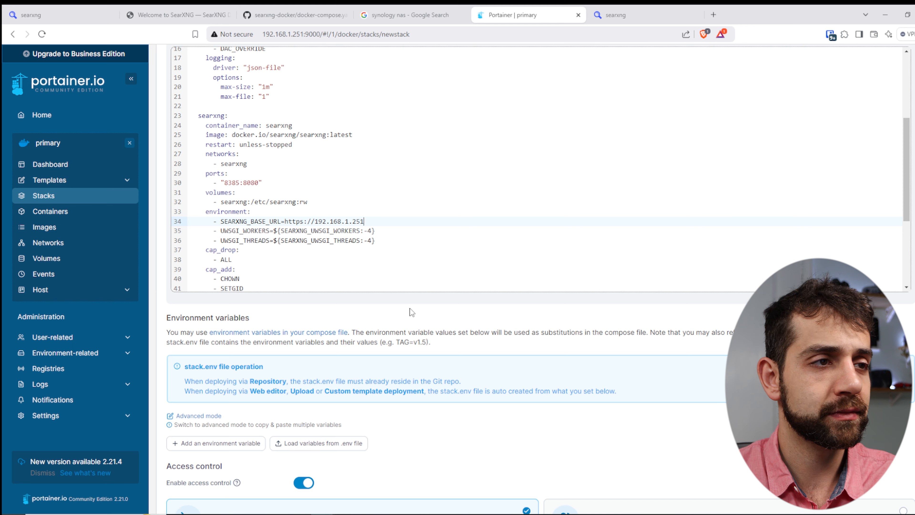
pyautogui.write(':8385')
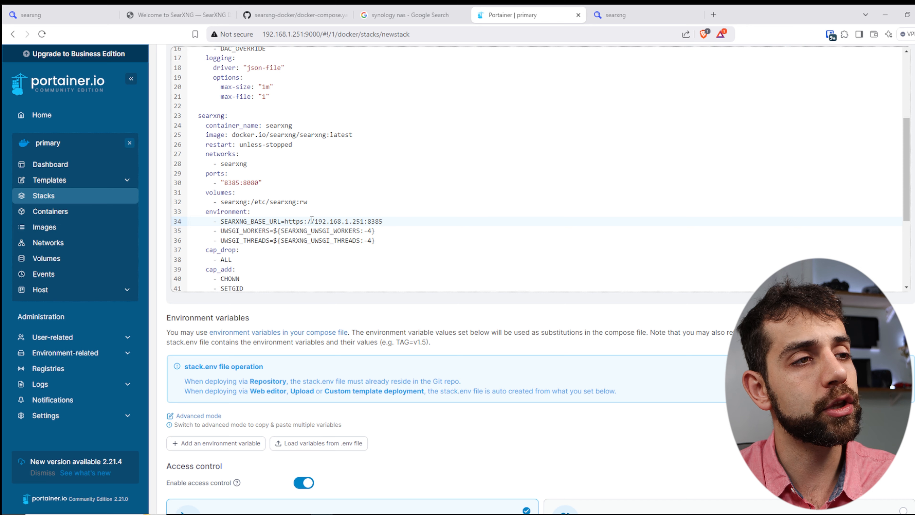
# Replace the variable expressions of UWSGI_WORKERS and UWSGI_THREADS with the fixed value 4 each
pyautogui.moveTo(375, 231); pyautogui.dragTo(274, 229)
pyautogui.write('4')
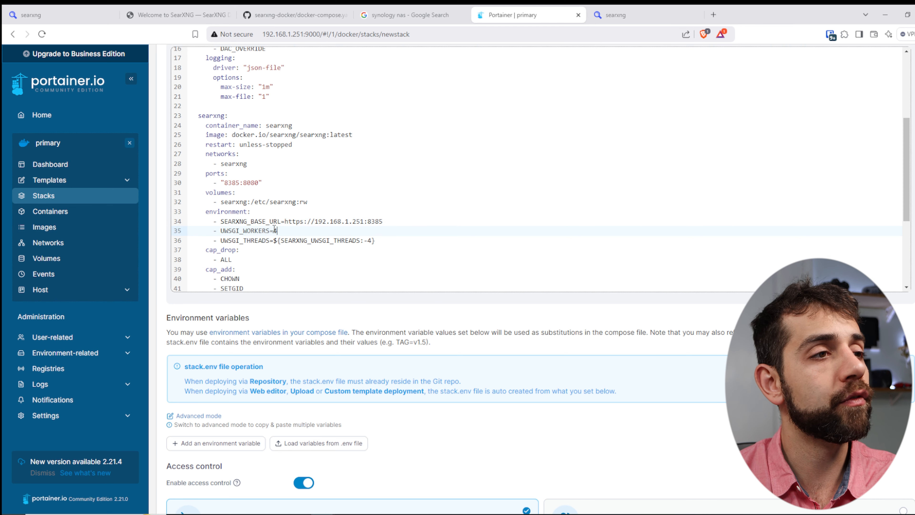
pyautogui.moveTo(375, 240); pyautogui.dragTo(273, 240)
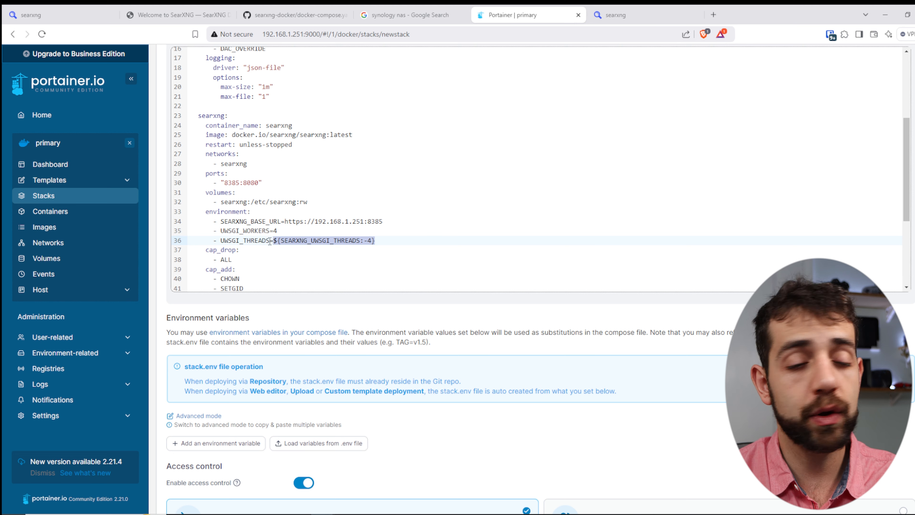
pyautogui.write('4')
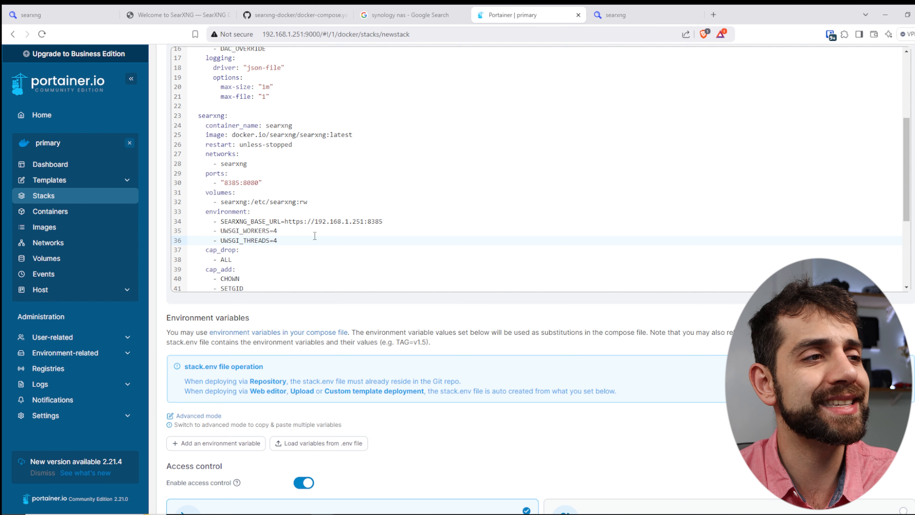
# Delete the caddy-data and caddy-config entries from the top-level volumes block, keeping only valkey-data2 and searxng
pyautogui.scroll(-3, 314, 236)
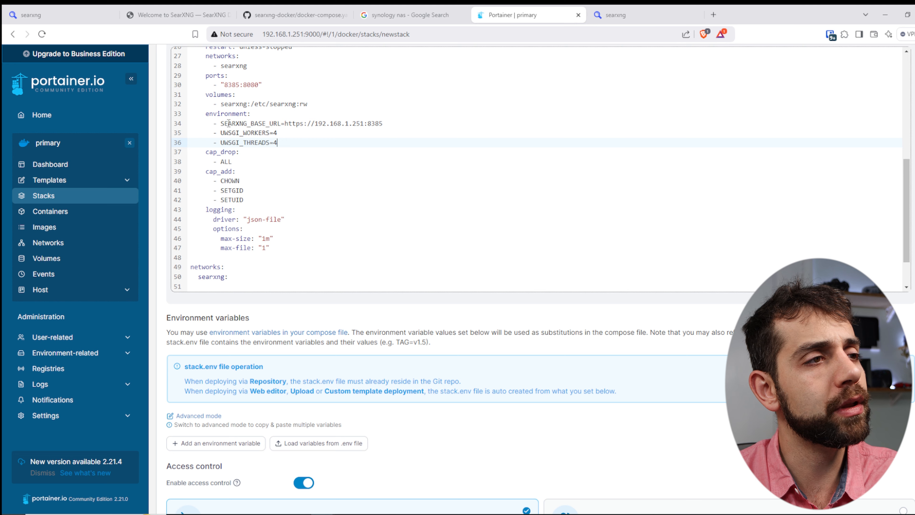
pyautogui.scroll(-2, 238, 201)
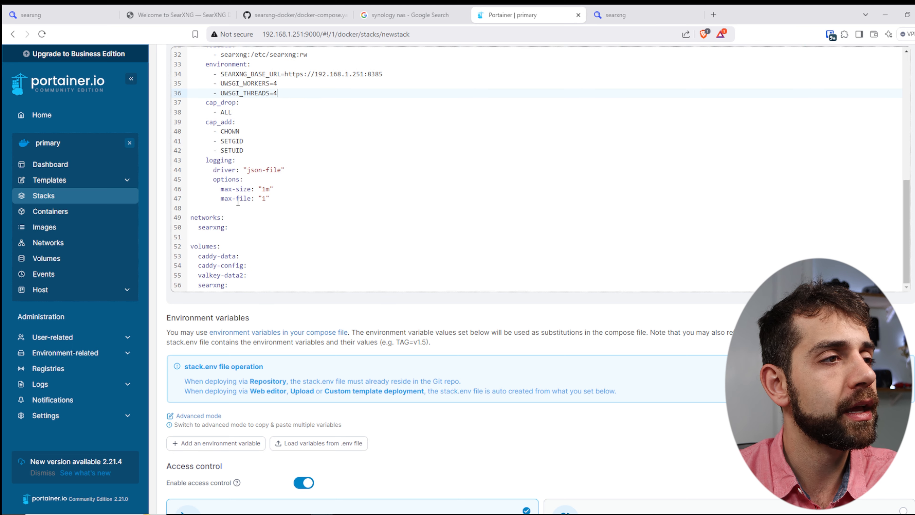
pyautogui.moveTo(191, 214); pyautogui.dragTo(246, 232)
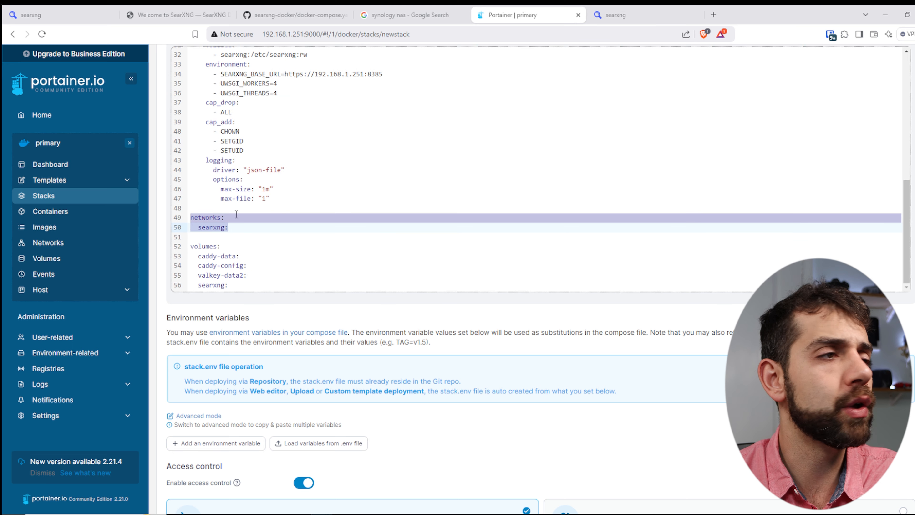
pyautogui.moveTo(195, 217); pyautogui.dragTo(248, 226)
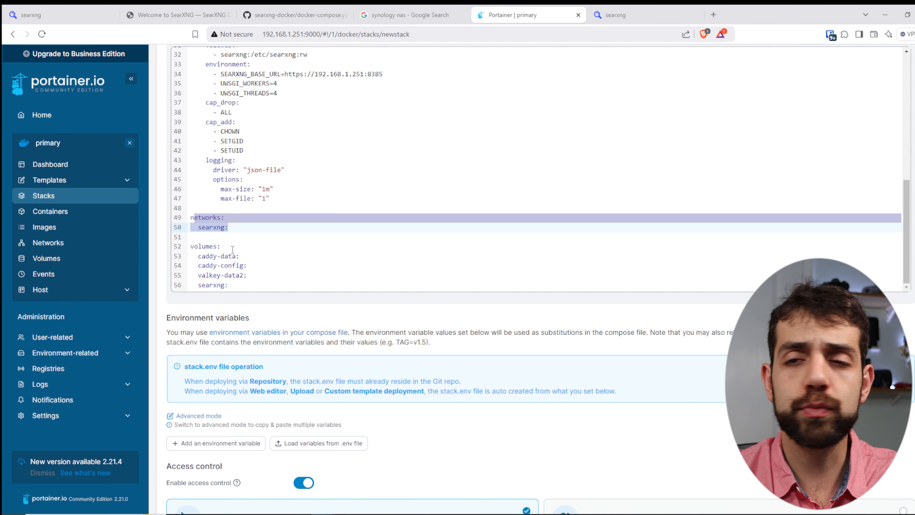
pyautogui.moveTo(248, 260); pyautogui.dragTo(155, 259)
pyautogui.press('BackSpace')
pyautogui.press('BackSpace')
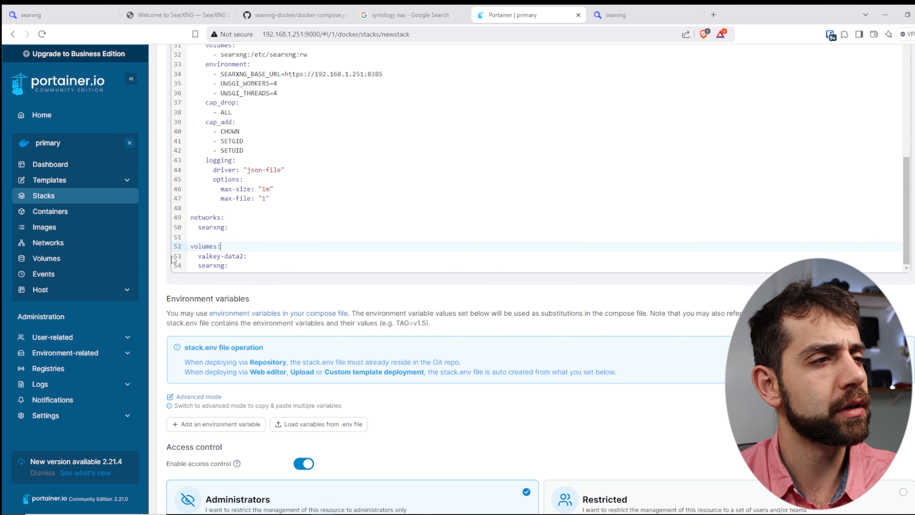
pyautogui.doubleClick(243, 256)
pyautogui.moveTo(210, 266); pyautogui.dragTo(226, 267)
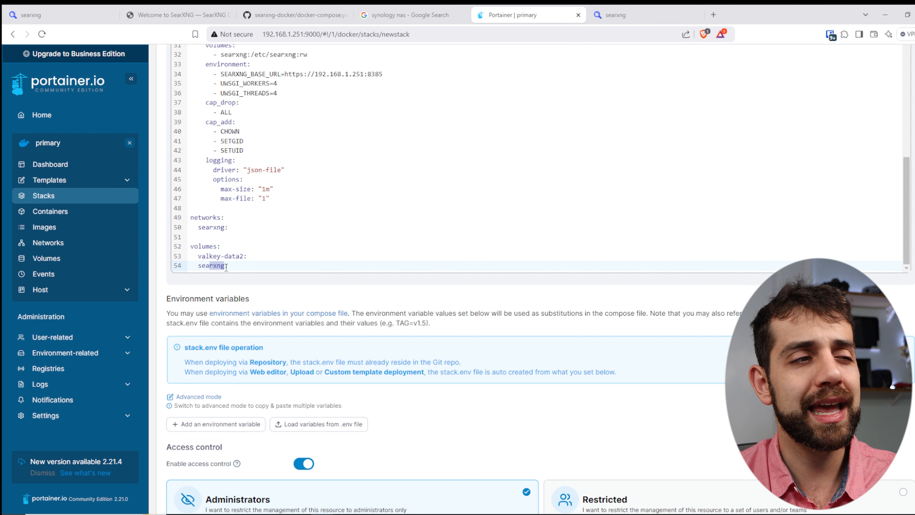
# Deploy the searxng stack with access control restricted to administrators
pyautogui.scroll(-1, 309, 221)
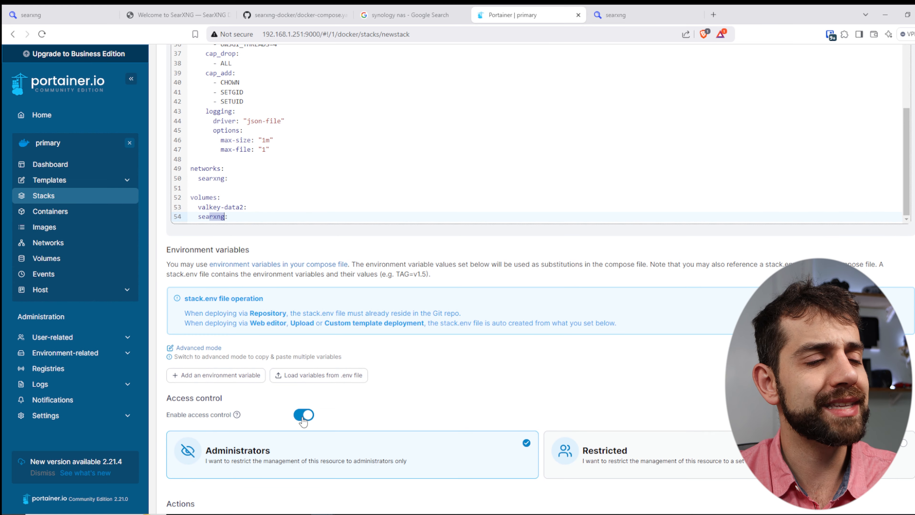
pyautogui.scroll(-1, 303, 503)
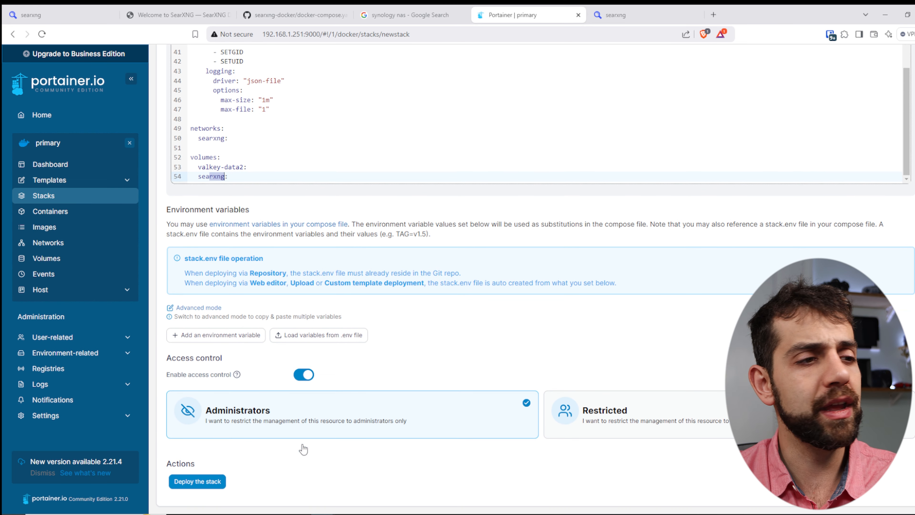
pyautogui.click(202, 481)
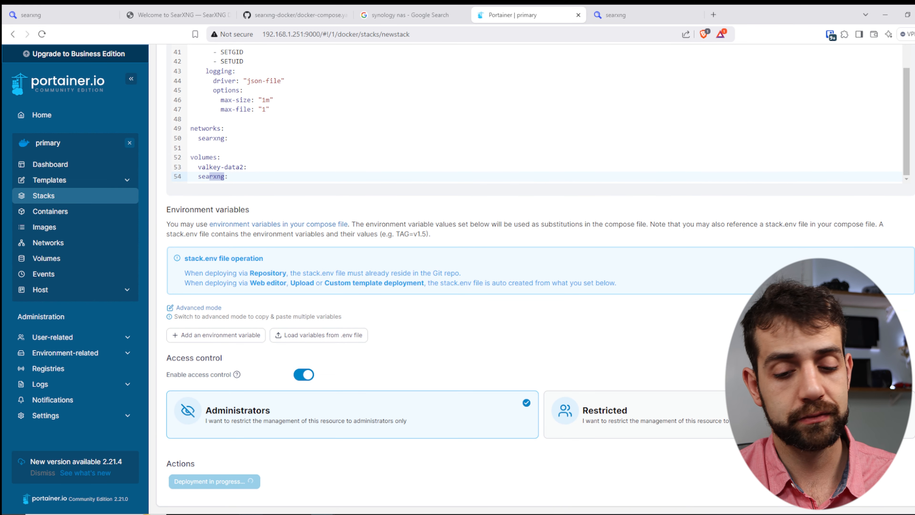
pyautogui.moveTo(250, 514)
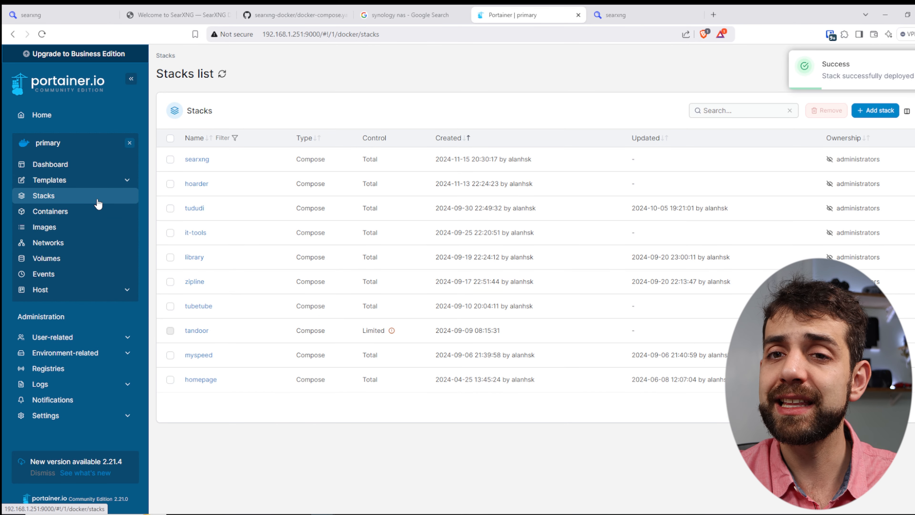
# Open the deployed searxng stack's details and launch the searxng container's web page through its published port 8385
pyautogui.click(204, 162)
pyautogui.scroll(-1, 295, 373)
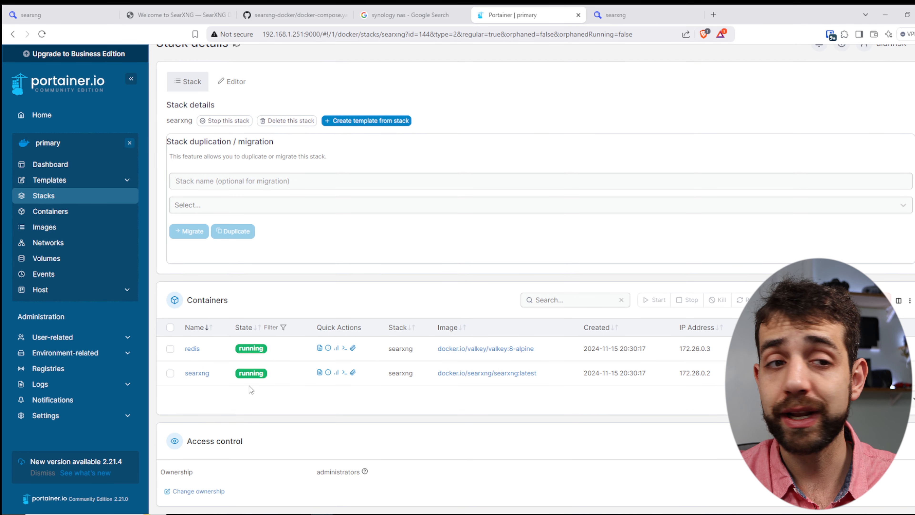
pyautogui.click(757, 373)
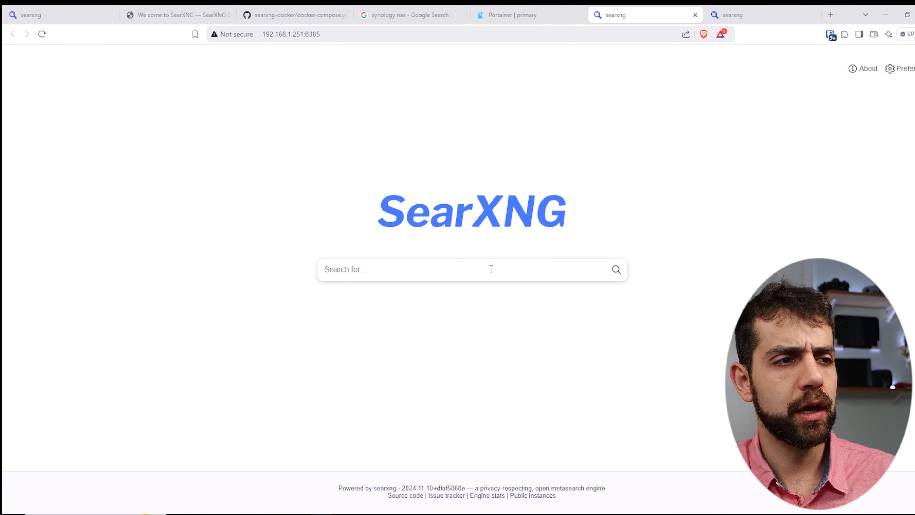
# Search the new SearXNG instance for "sauberlab" and look through the results
pyautogui.write('sauberlab')
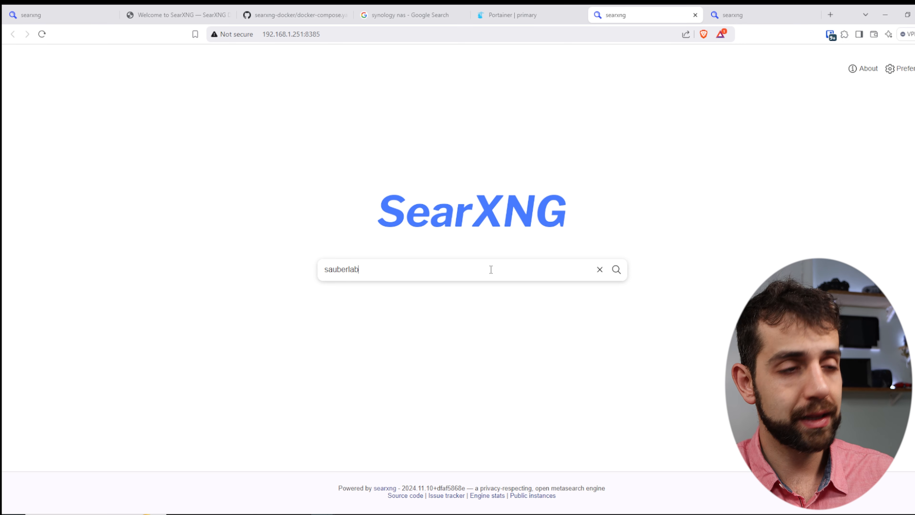
pyautogui.press('Return')
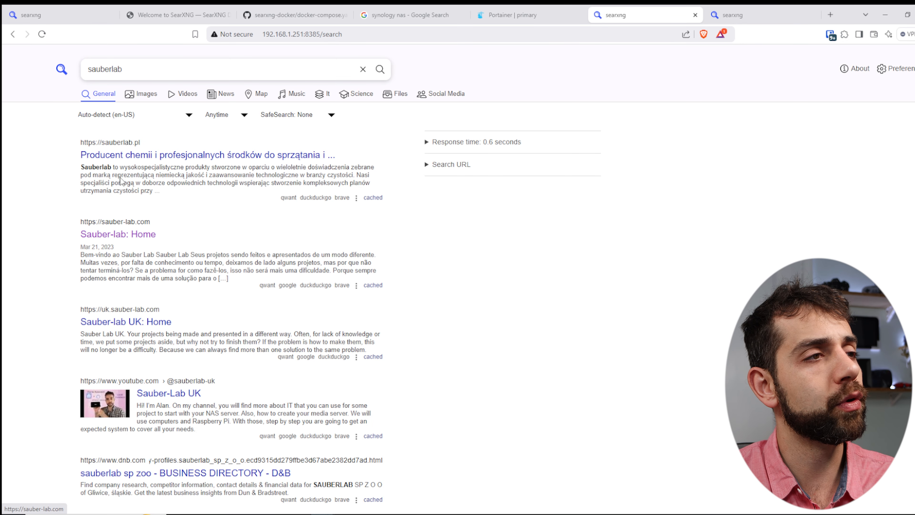
pyautogui.scroll(-1, 128, 321)
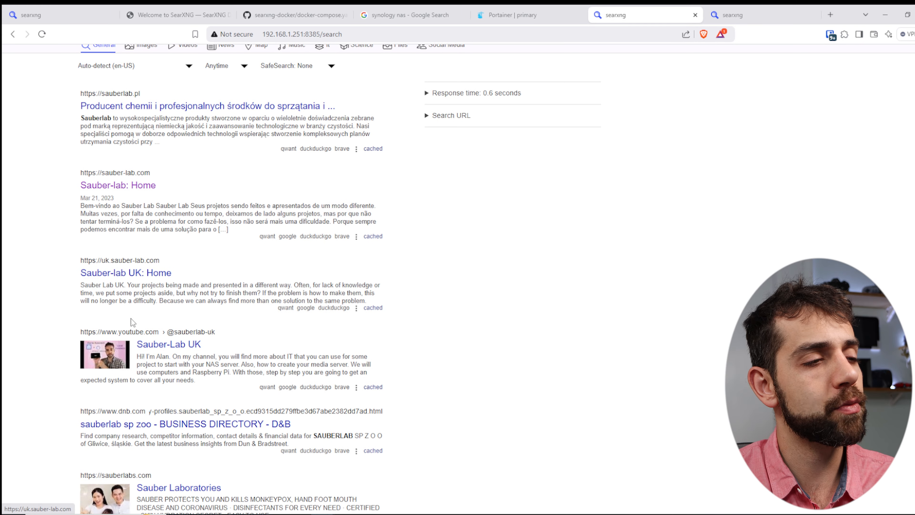
pyautogui.scroll(-5, 166, 353)
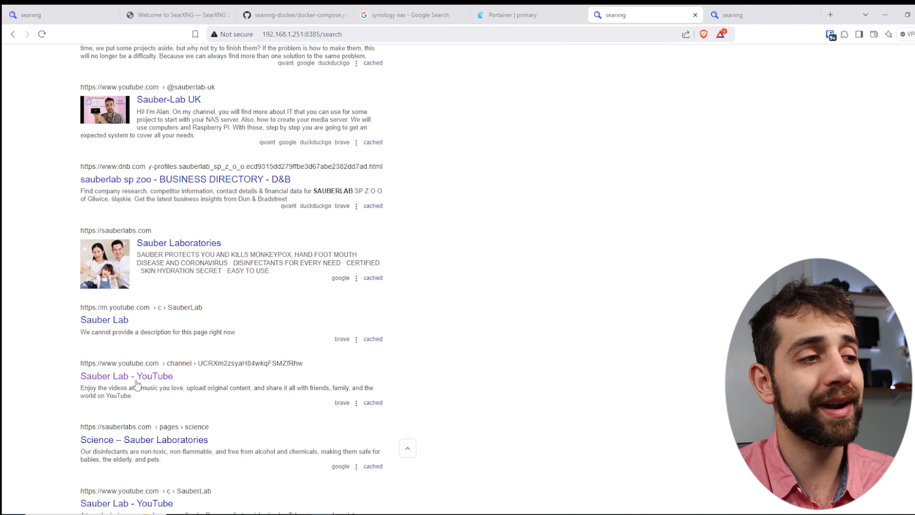